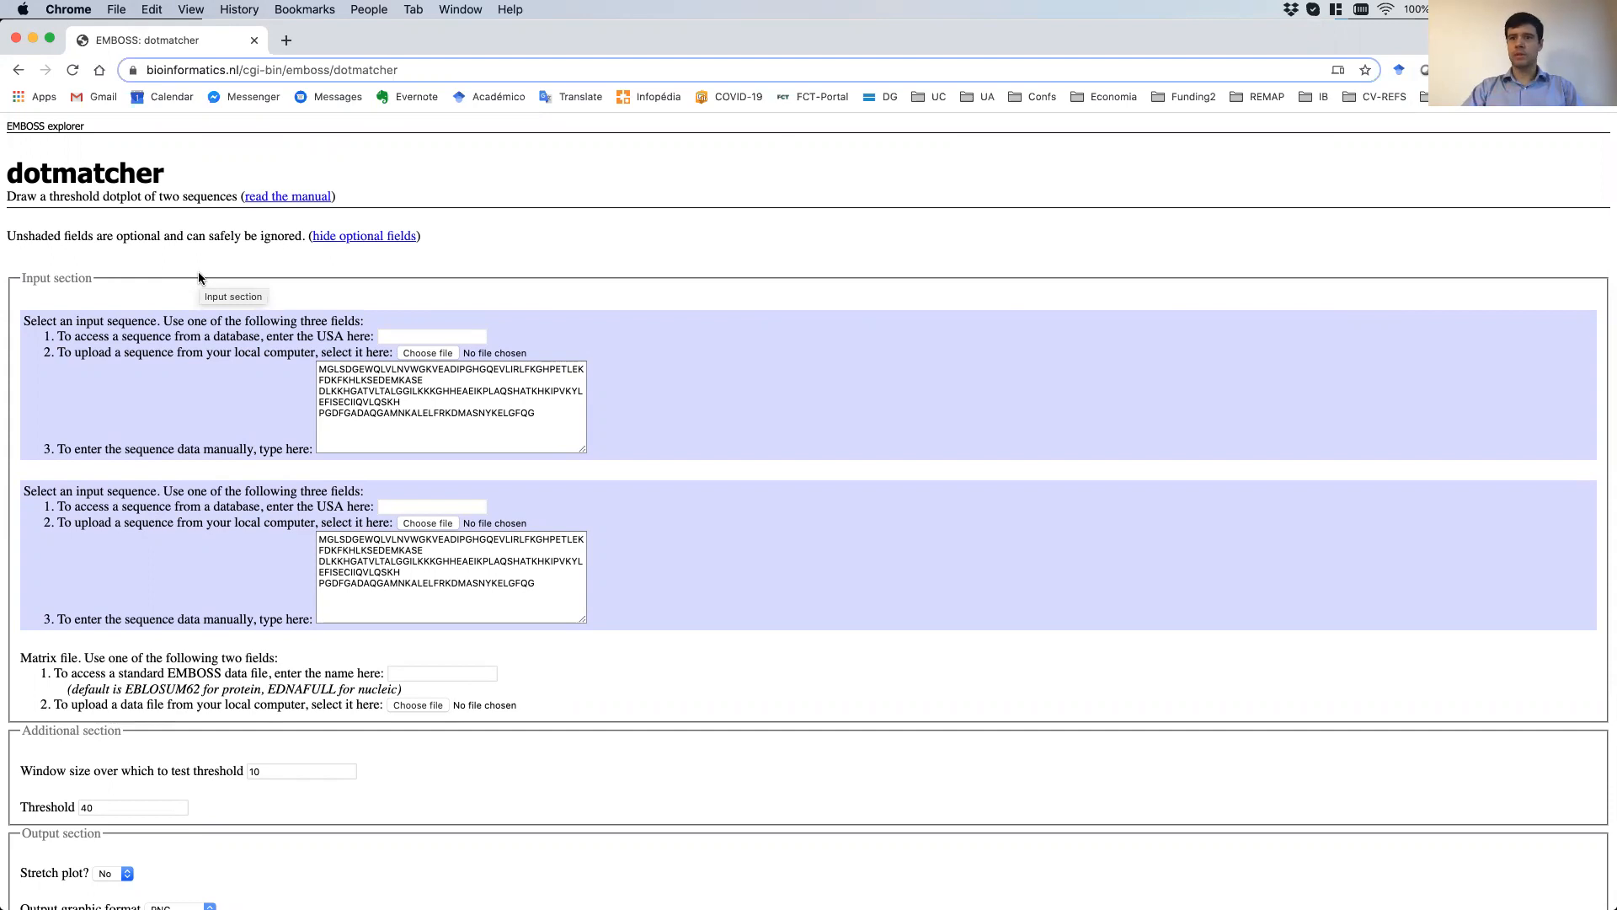
Run dotmatcher on the two identical myoglobin sequences with the existing settings and open the resulting dot plot.
click(352, 423)
scroll(353, 424, down, 1)
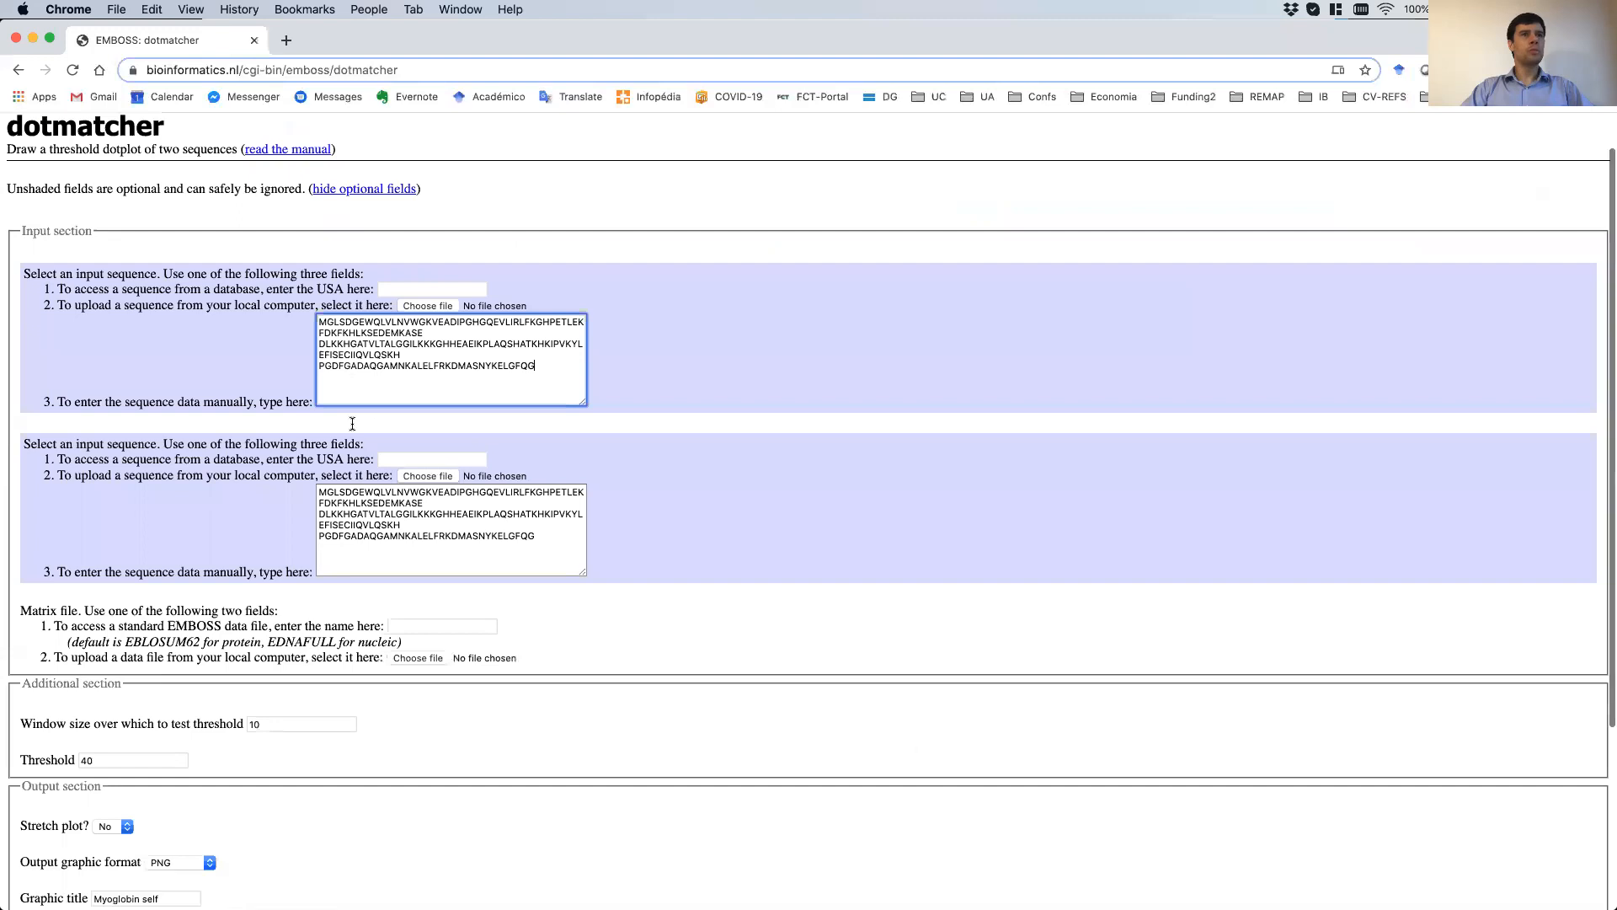
scroll(353, 423, up, 1)
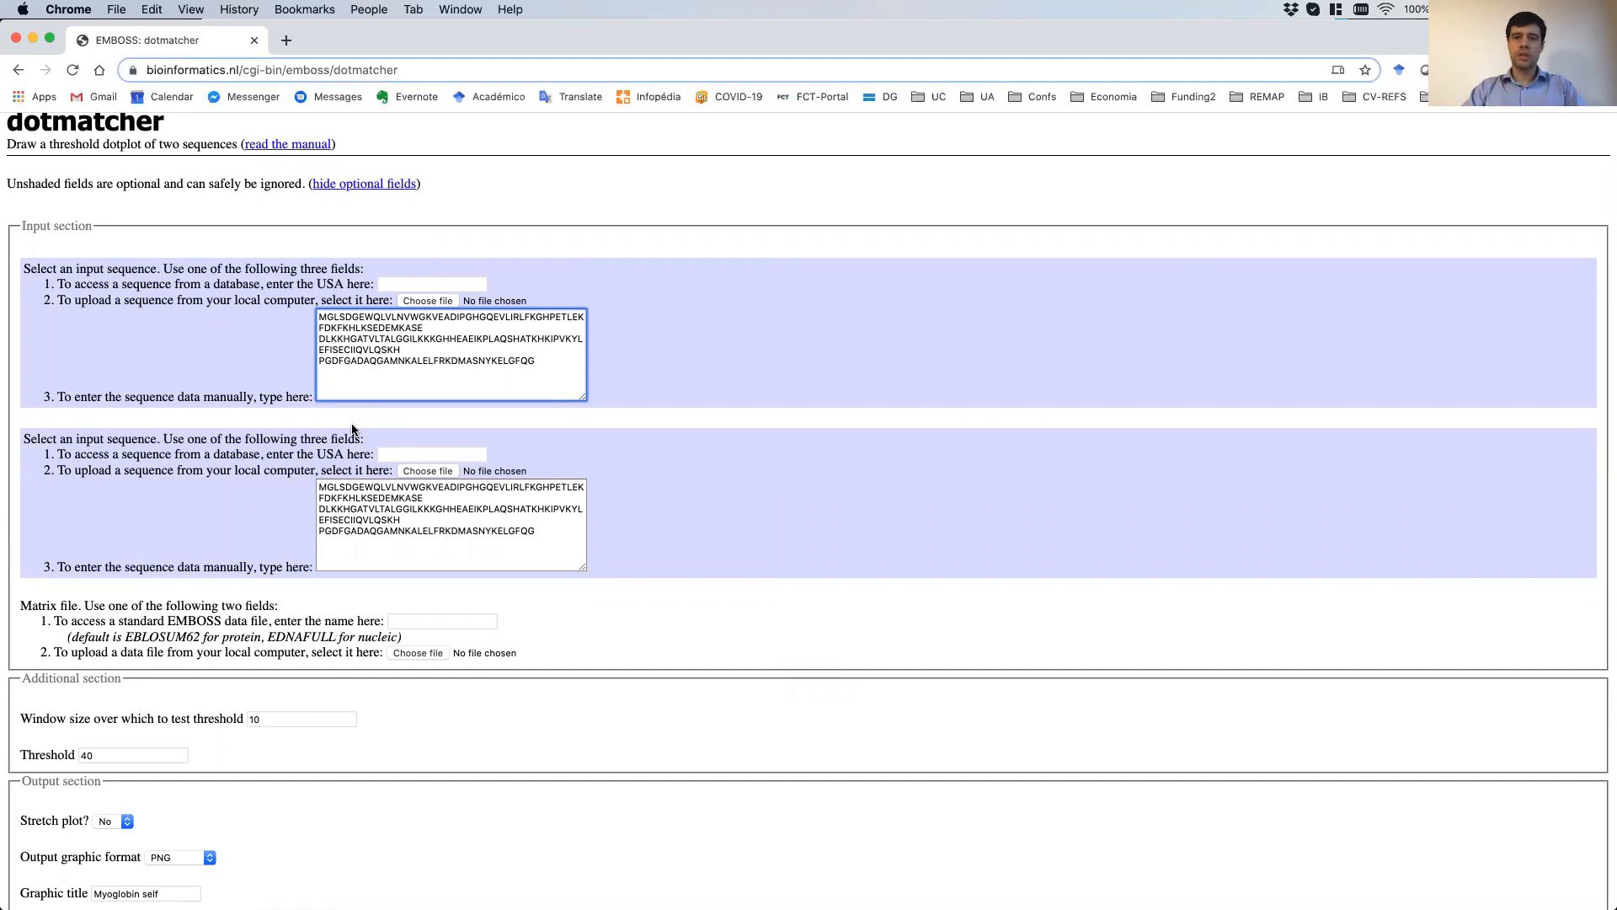
scroll(352, 429, down, 5)
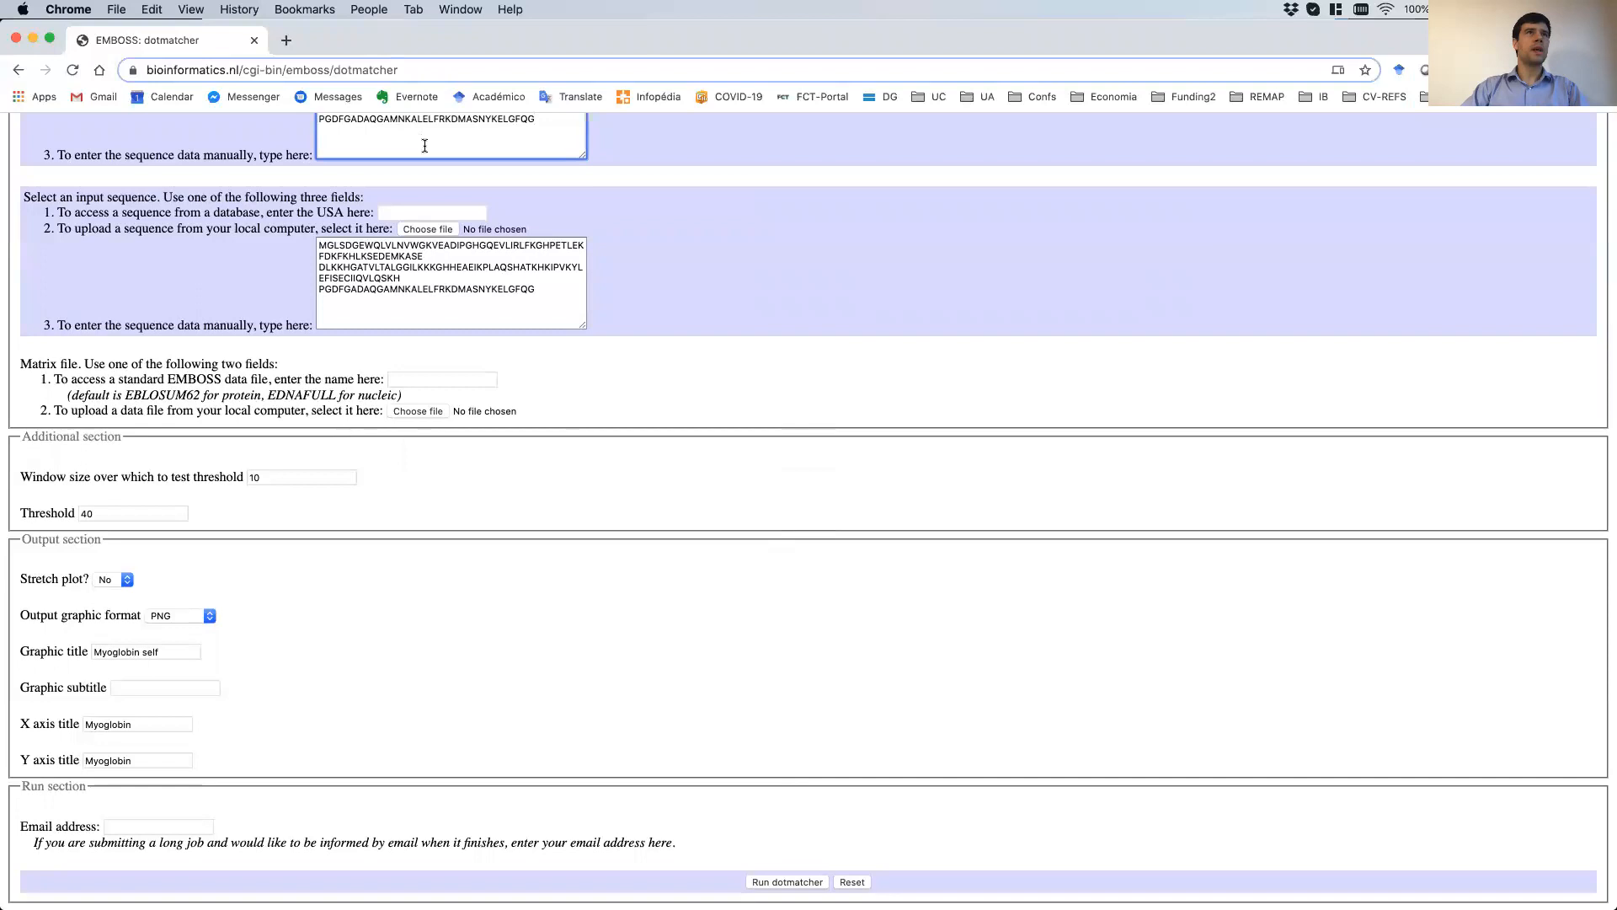
click(442, 292)
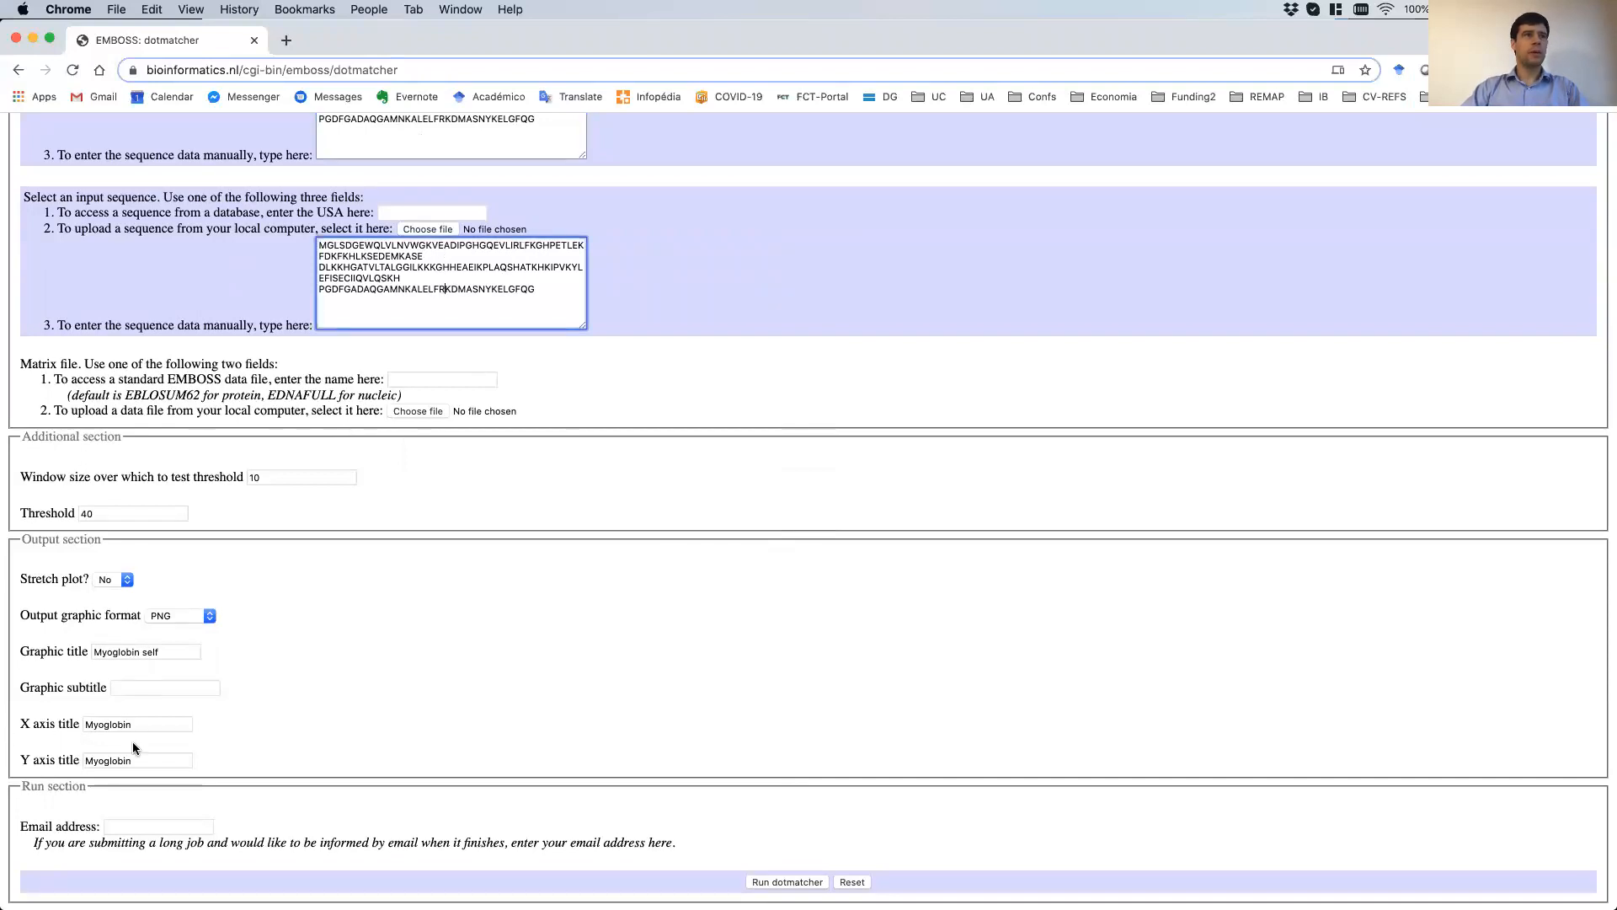
click(797, 882)
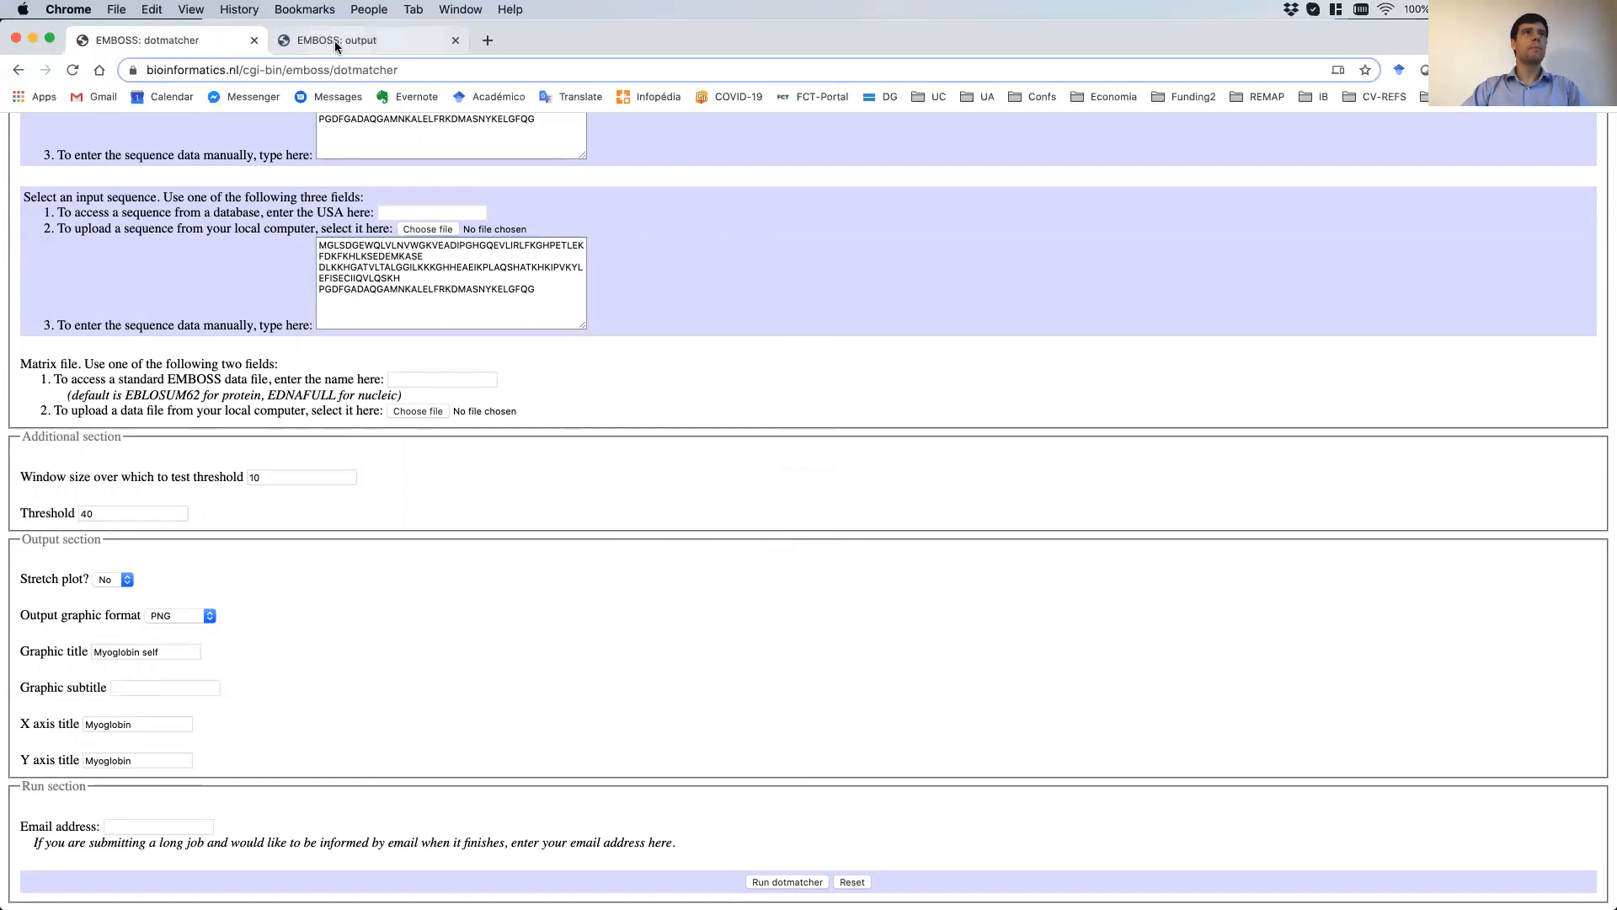
click(335, 42)
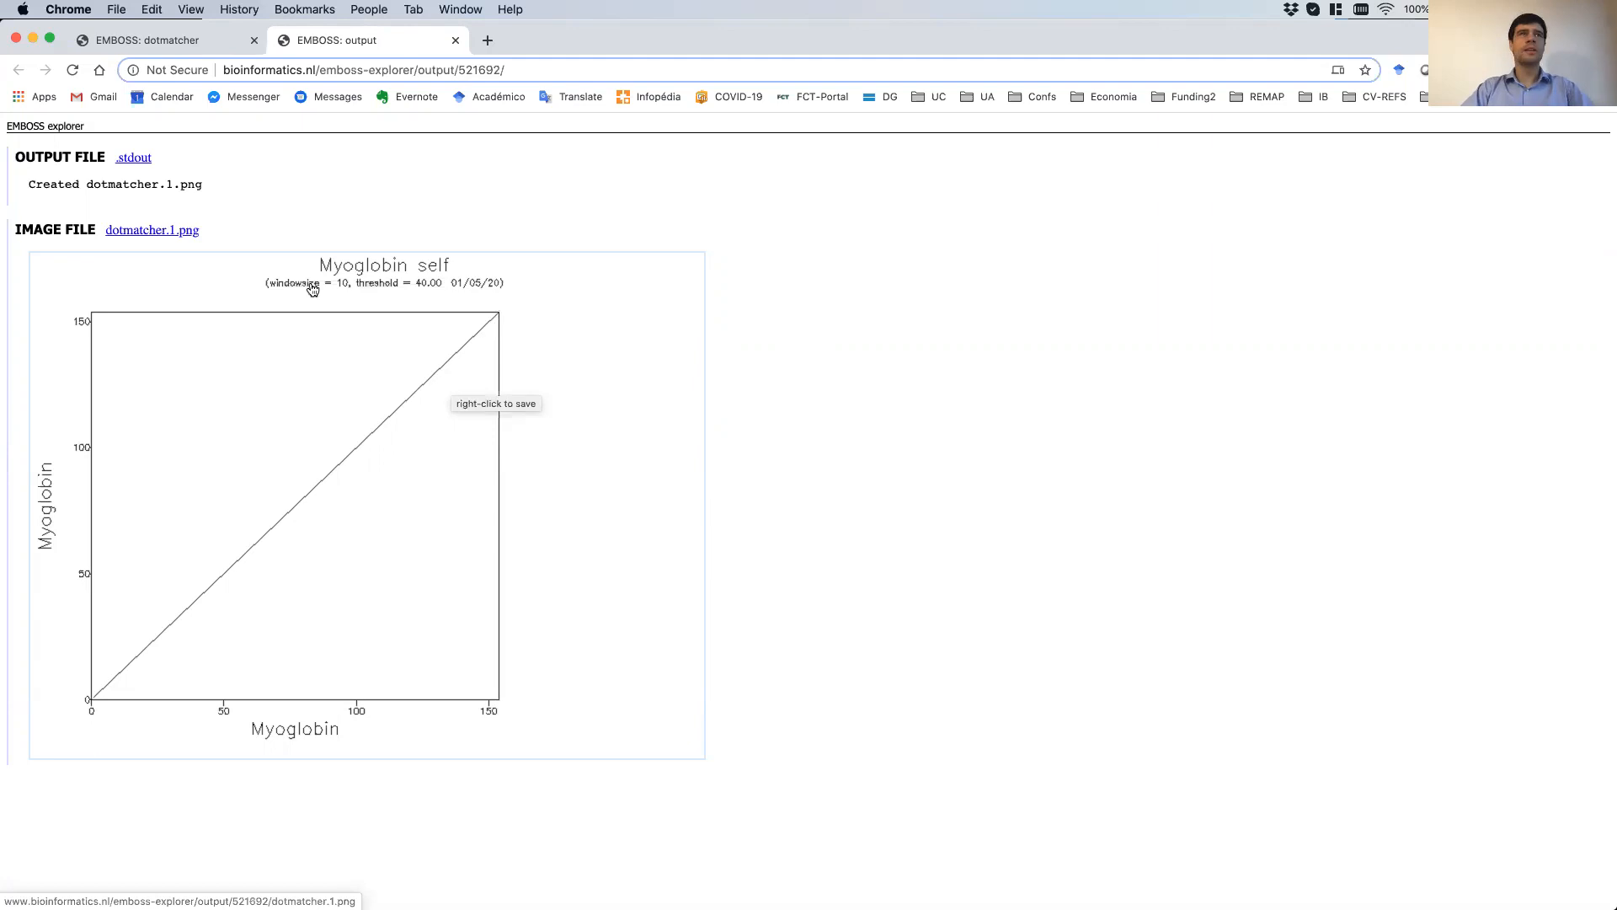
Rerun the myoglobin self-comparison with the threshold set to 20 and view the new plot, closing the previous output.
click(145, 43)
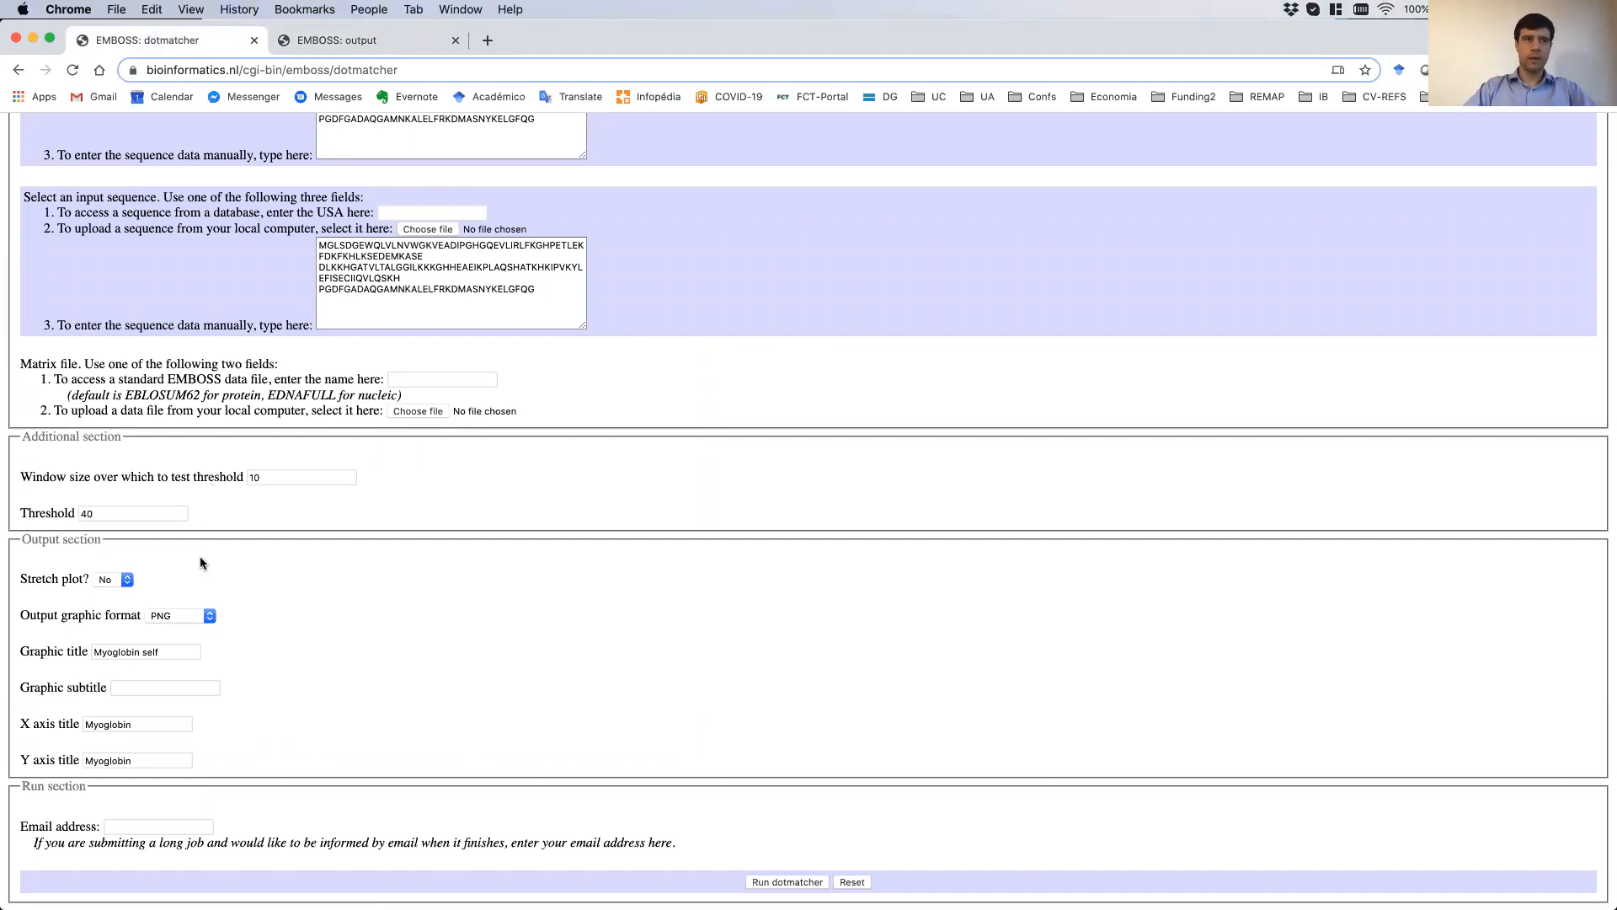
click(129, 511)
key(BackSpace)
key(BackSpace)
text(20)
click(372, 620)
scroll(372, 619, down, 1)
click(785, 879)
click(784, 882)
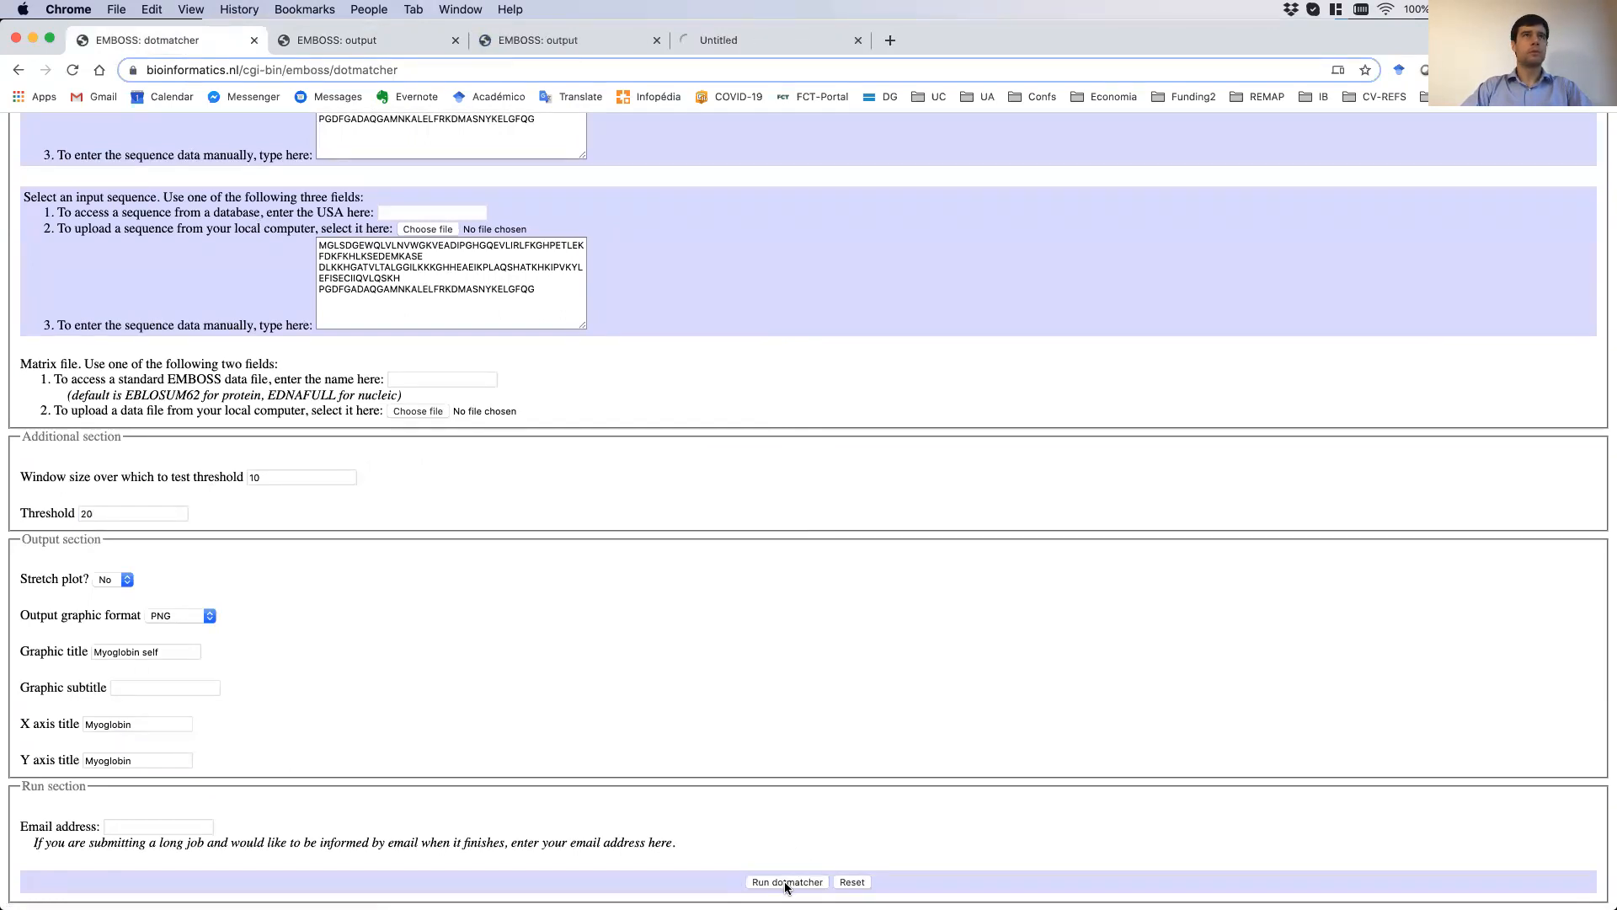
click(336, 33)
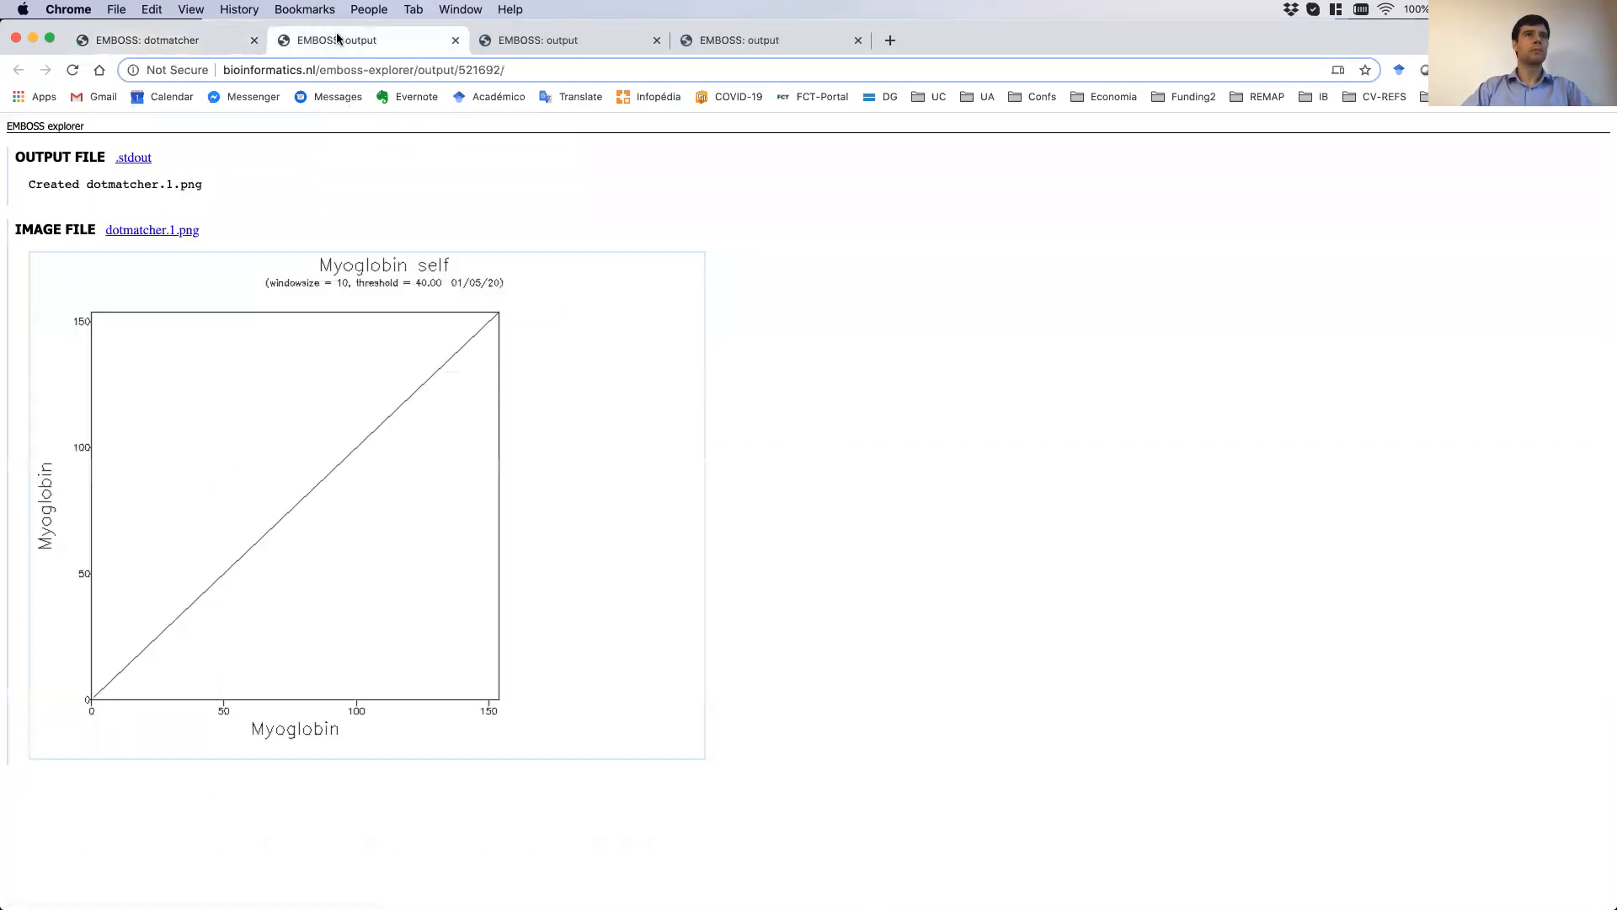
click(455, 41)
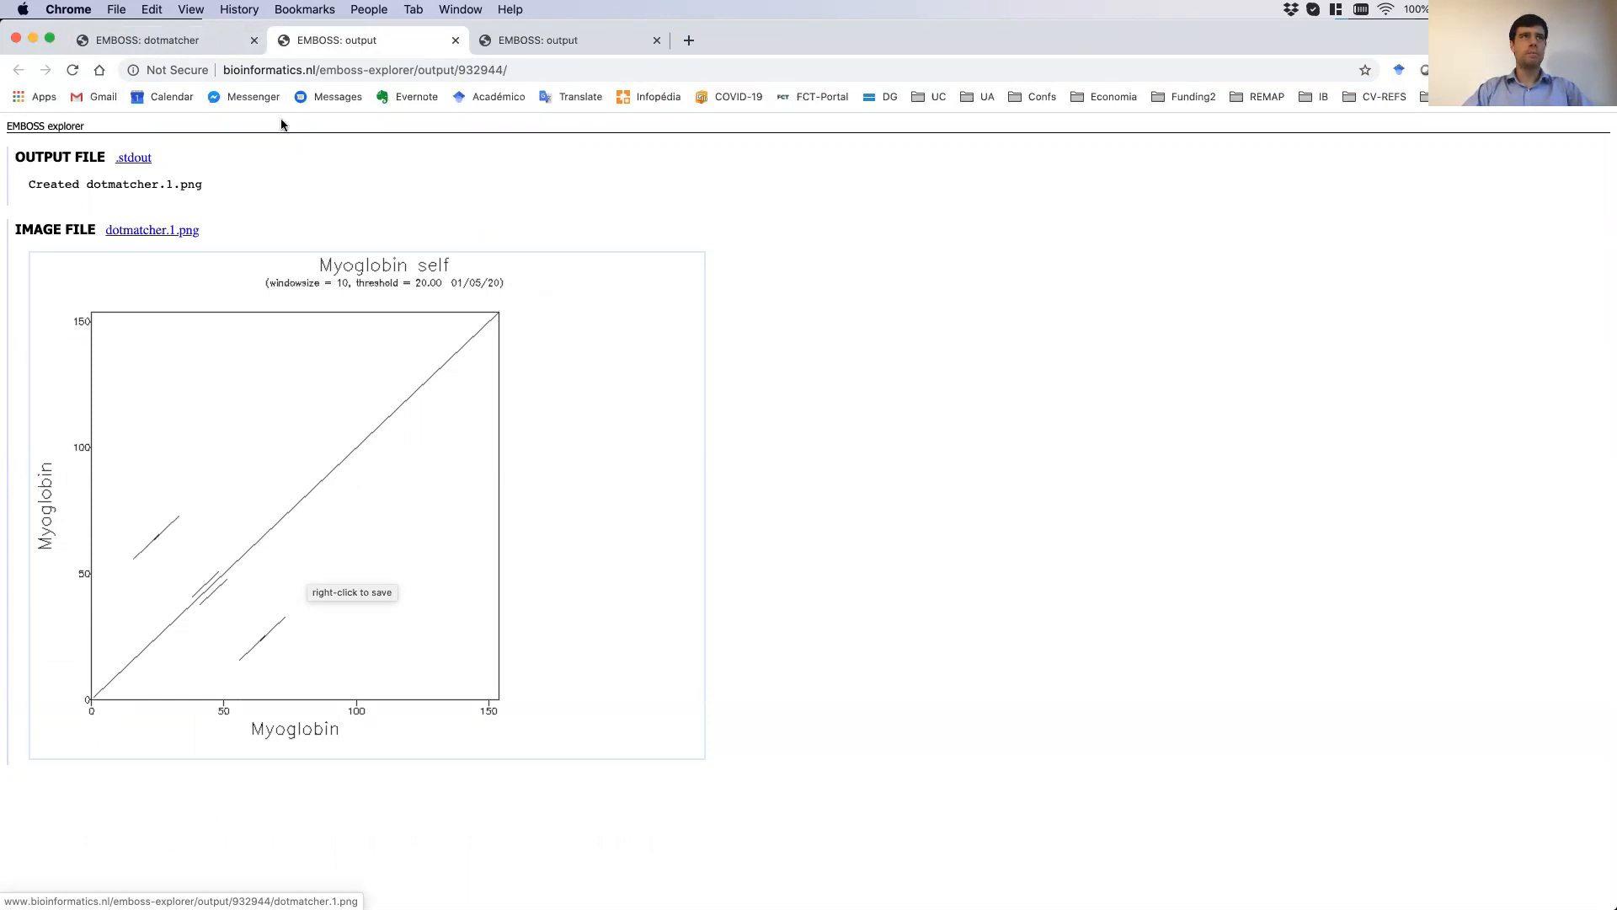
Rerun the myoglobin self-comparison with the threshold set to 10 and view its plot, closing the older outputs.
click(186, 47)
click(112, 508)
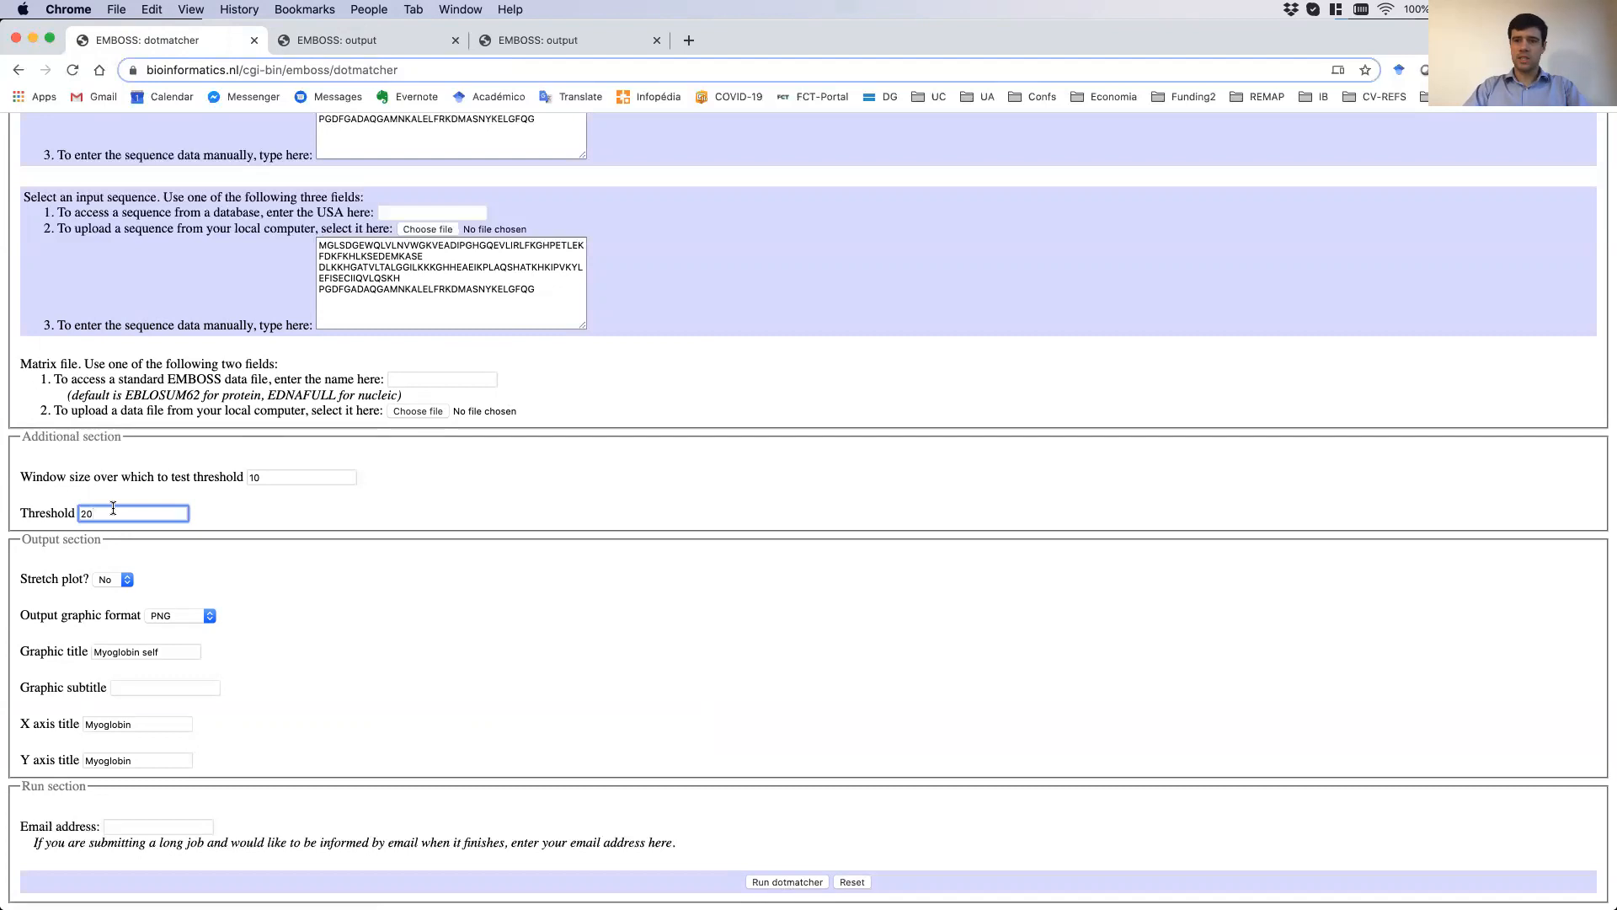
key(BackSpace)
key(BackSpace)
text(10)
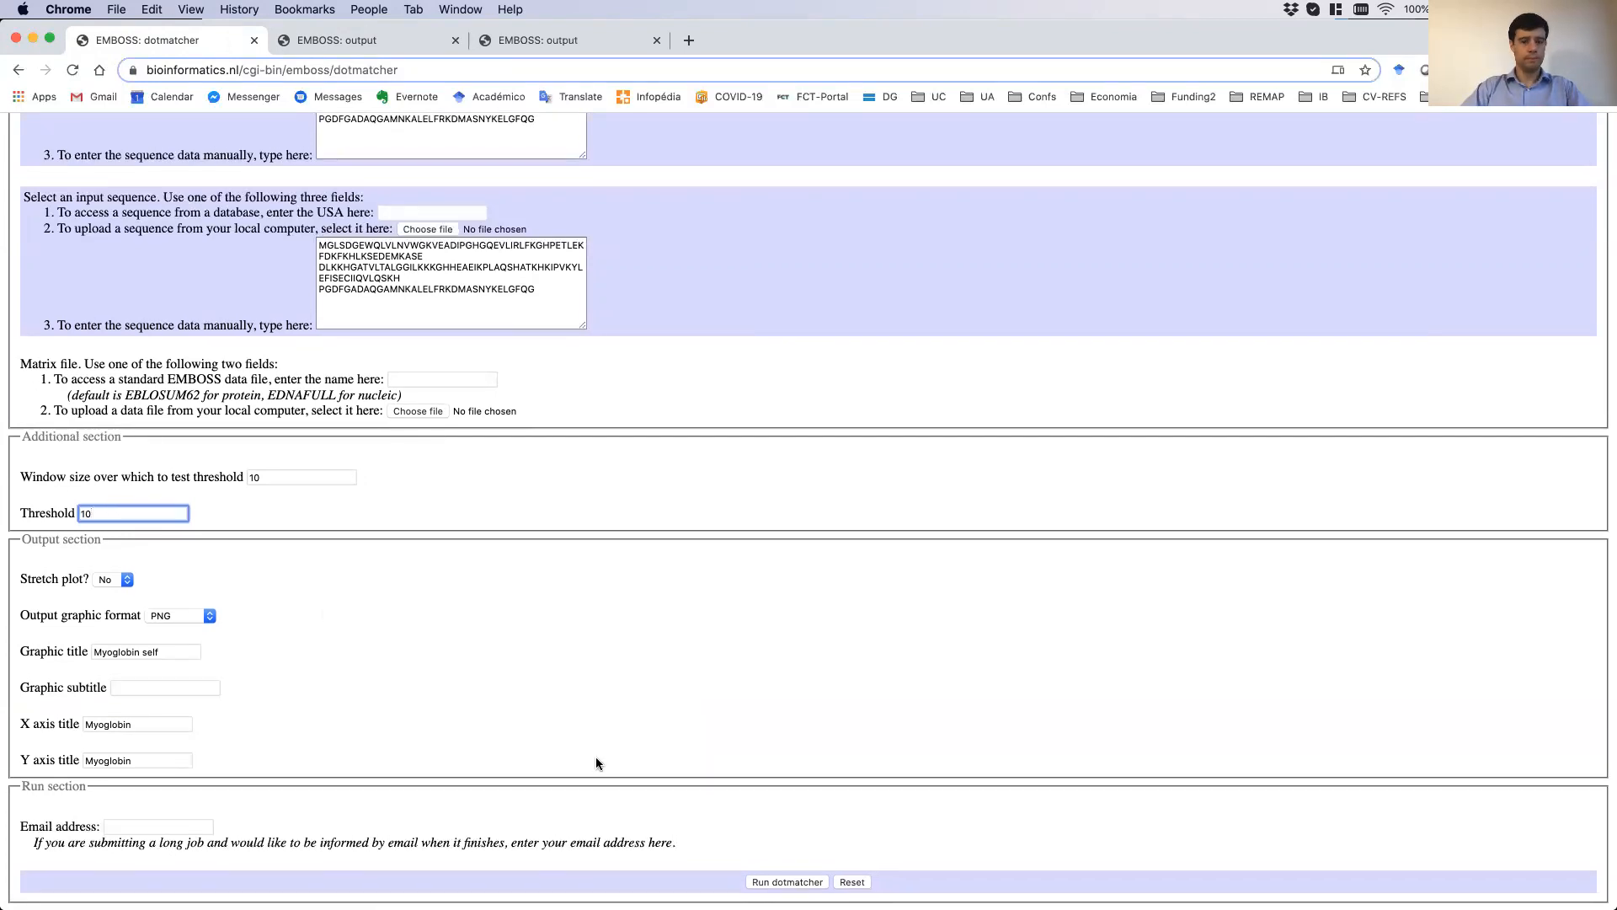
click(807, 879)
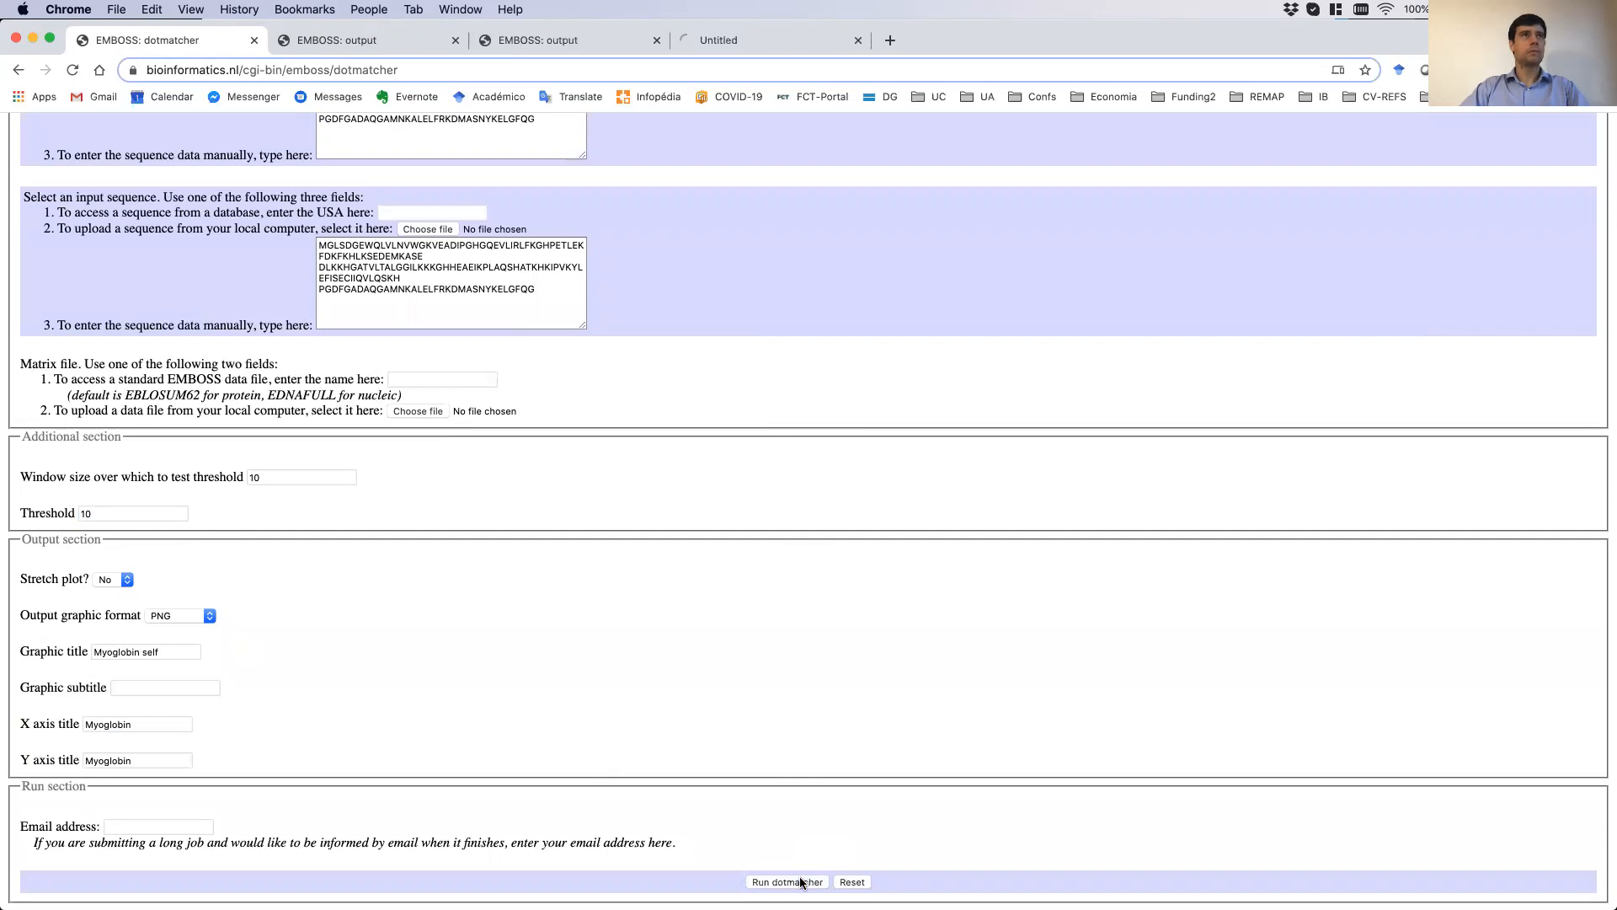
click(355, 41)
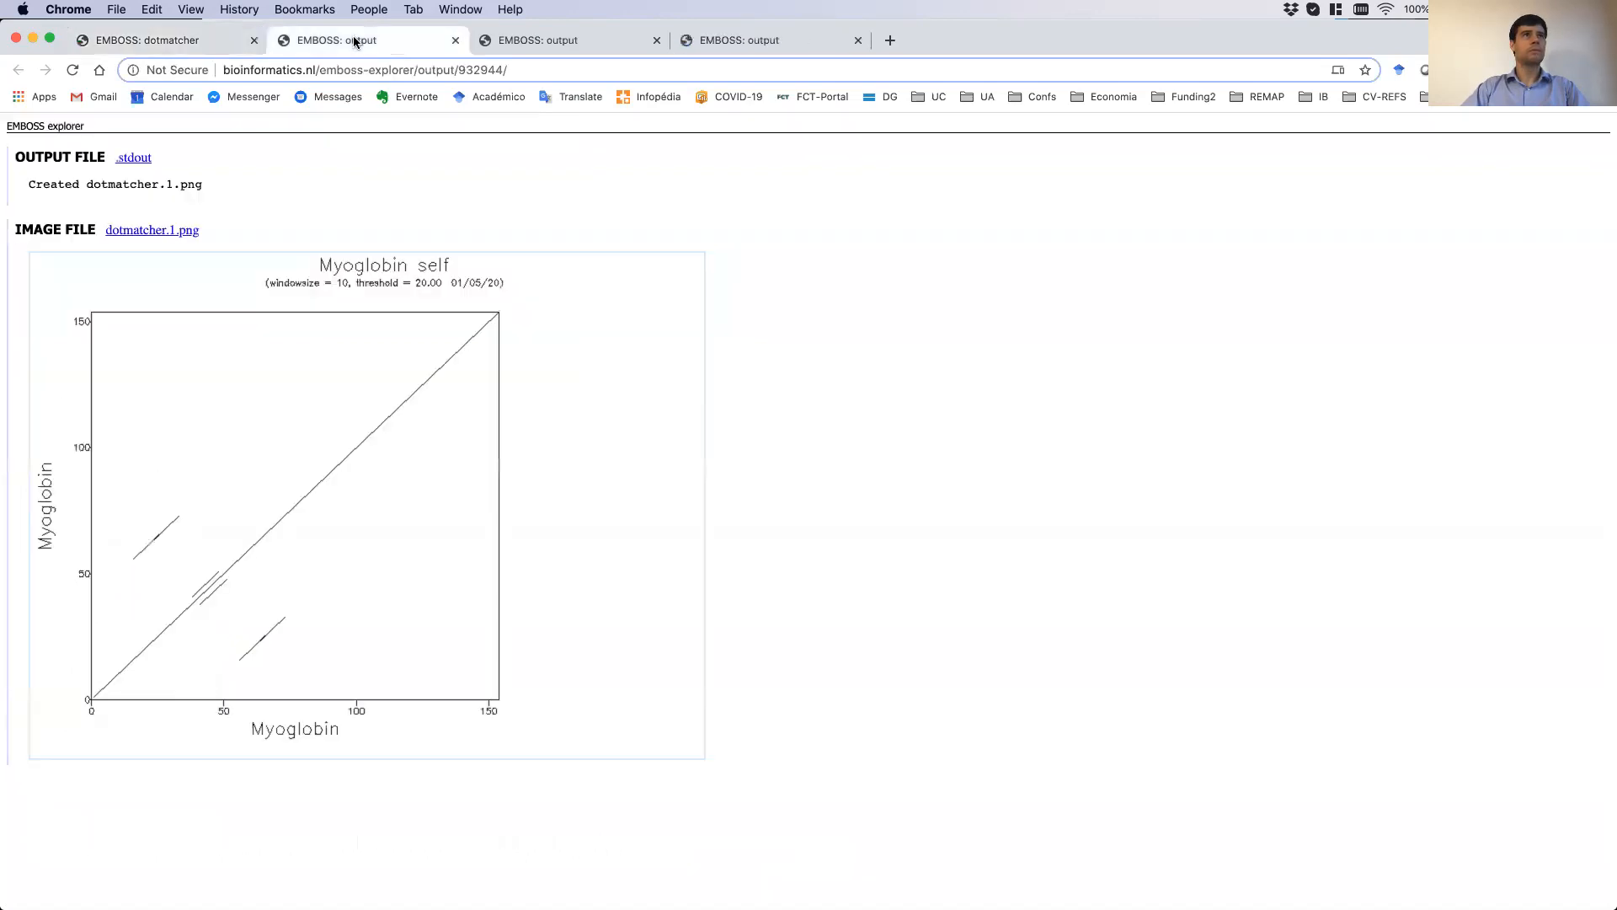
click(454, 40)
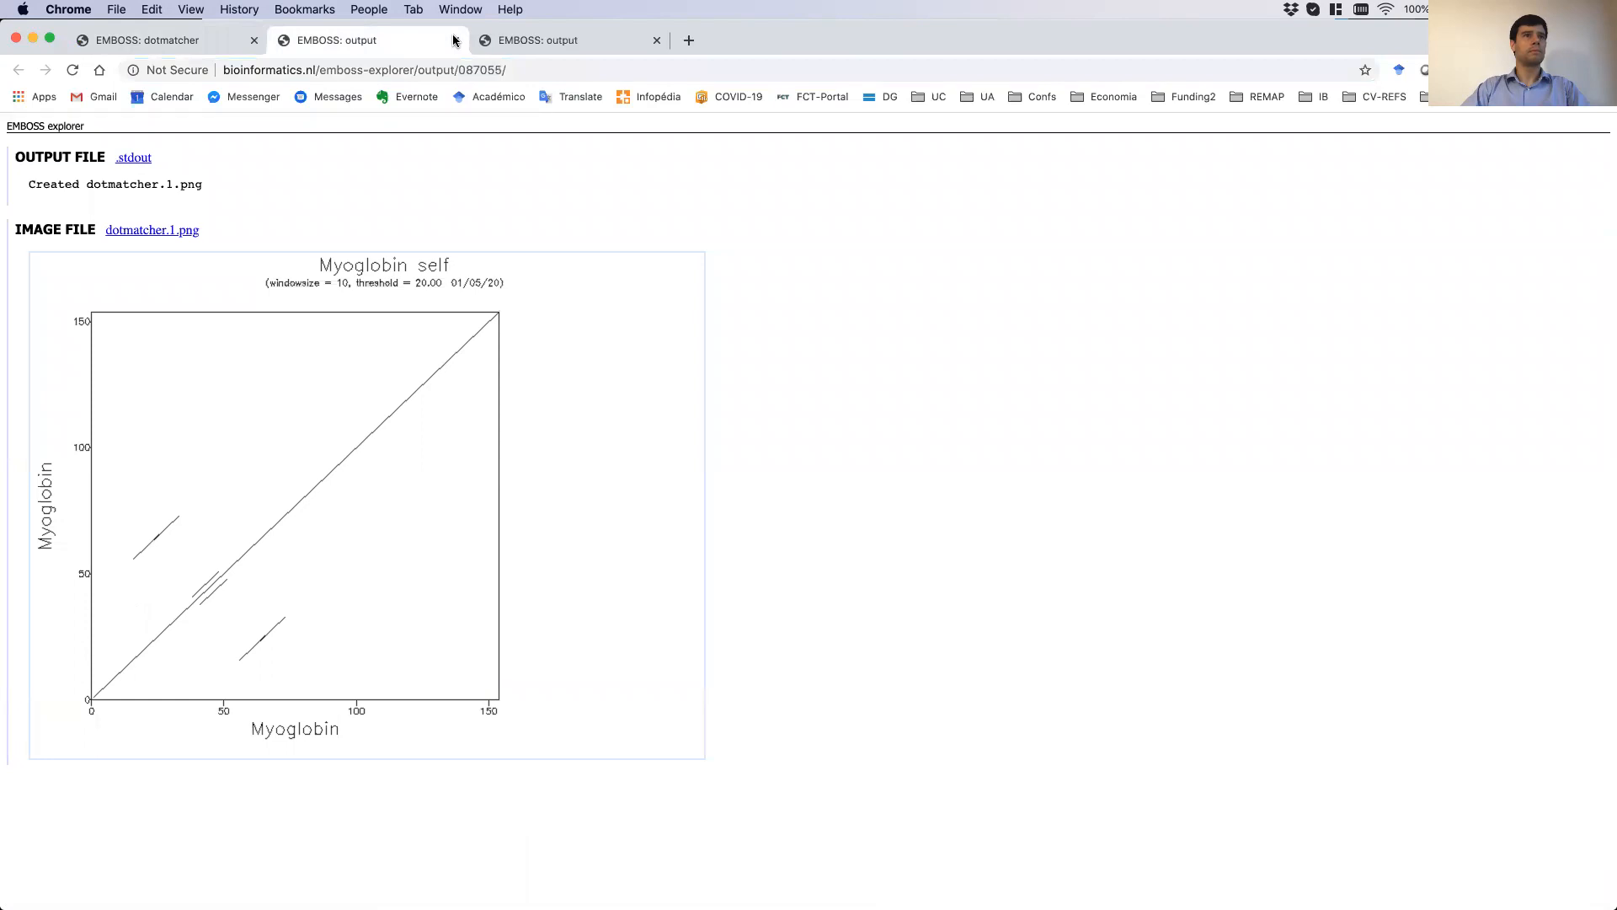
click(455, 41)
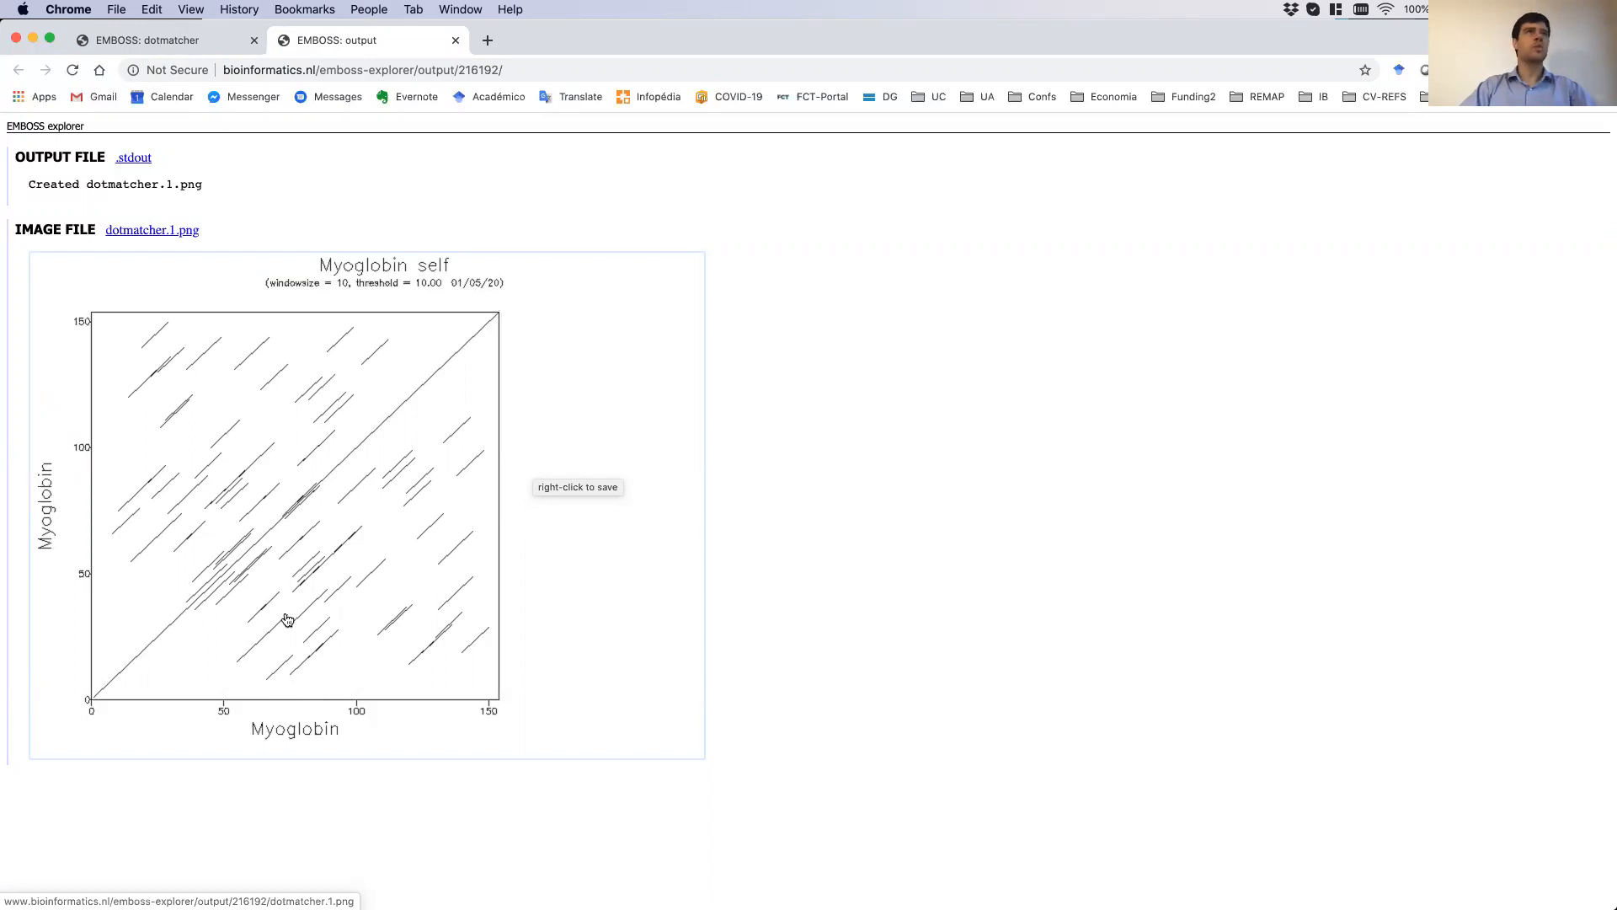
Replace the second input sequence in the form with the mouse myoglobin sequence beginning MGLSDGEWQLVLNVWGKVEADLAGHGQEVLIGLFKTHPETLD.
click(173, 44)
scroll(418, 337, up, 3)
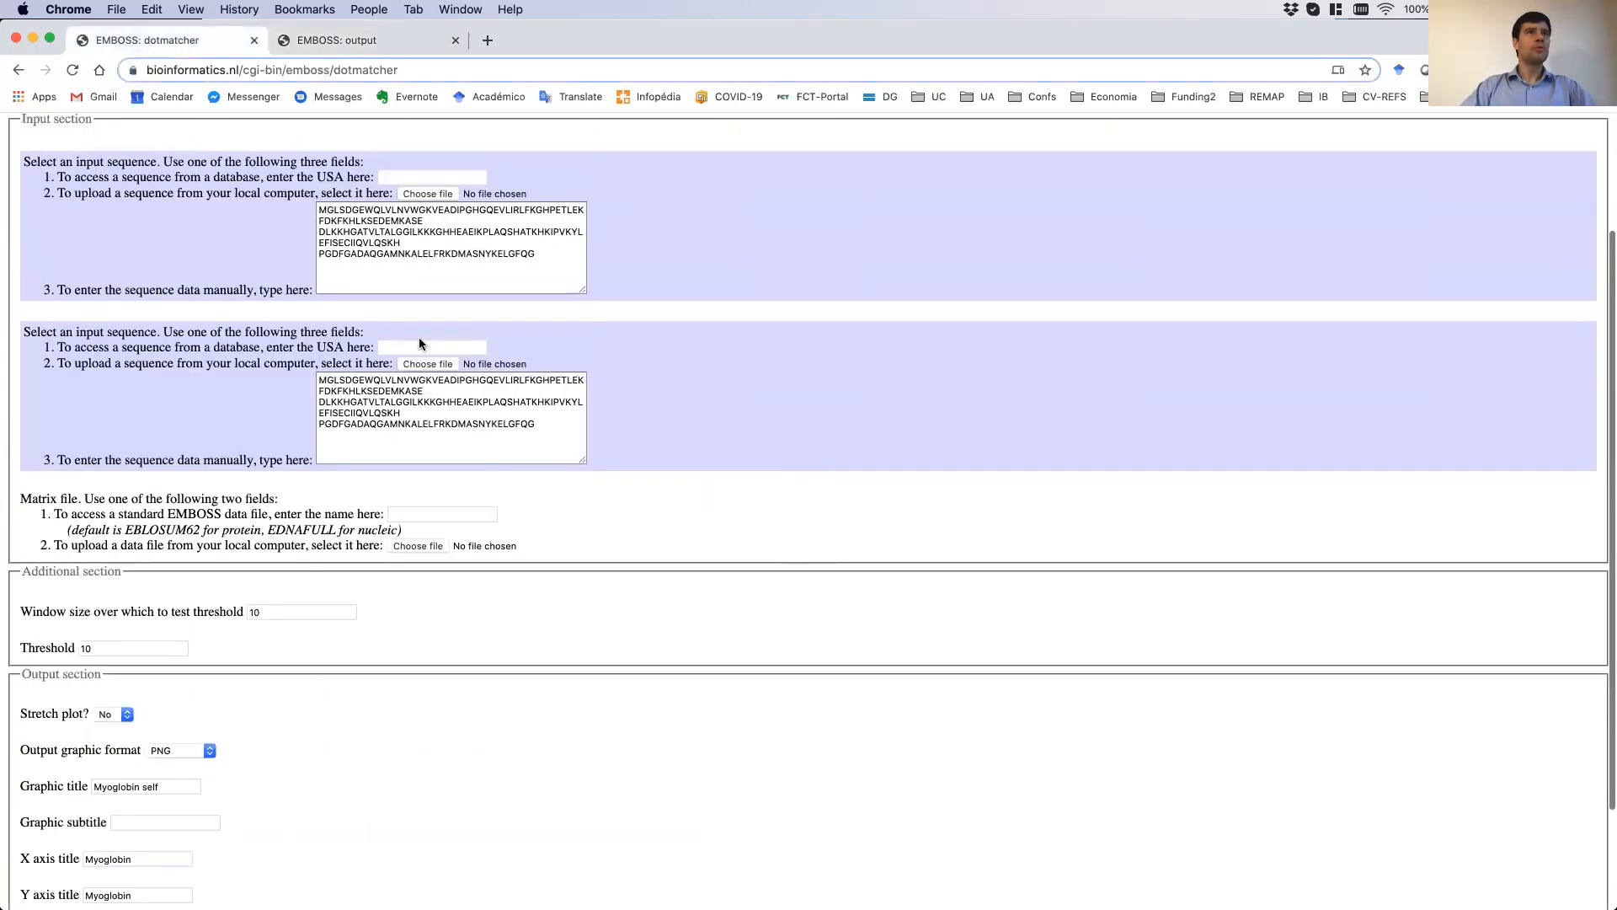
click(402, 420)
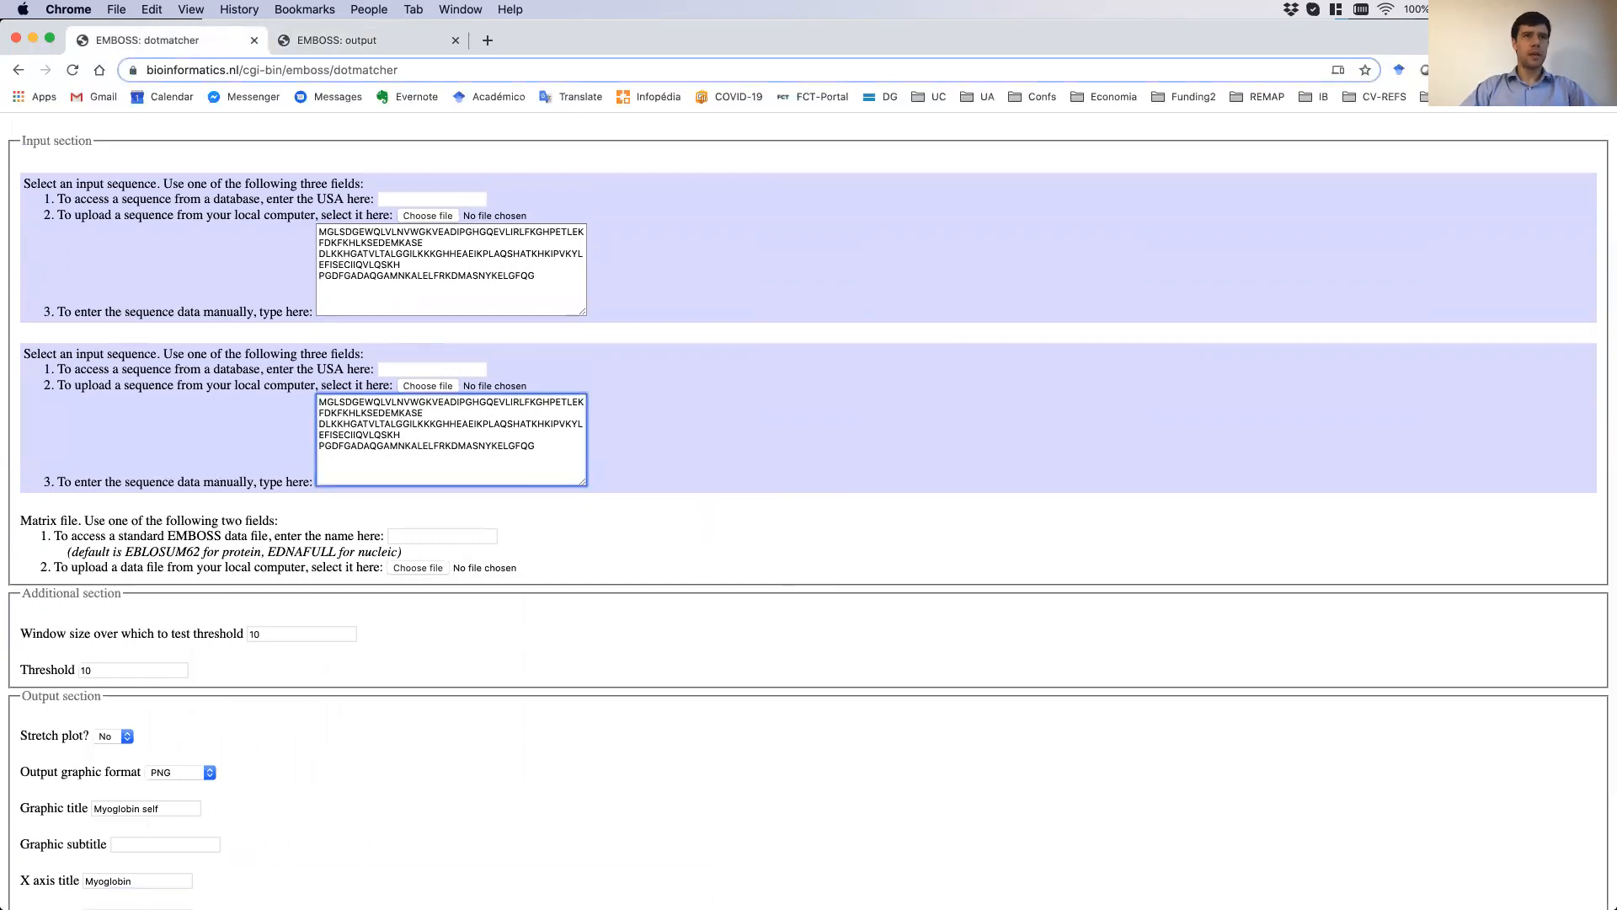
key(ctrl+Up)
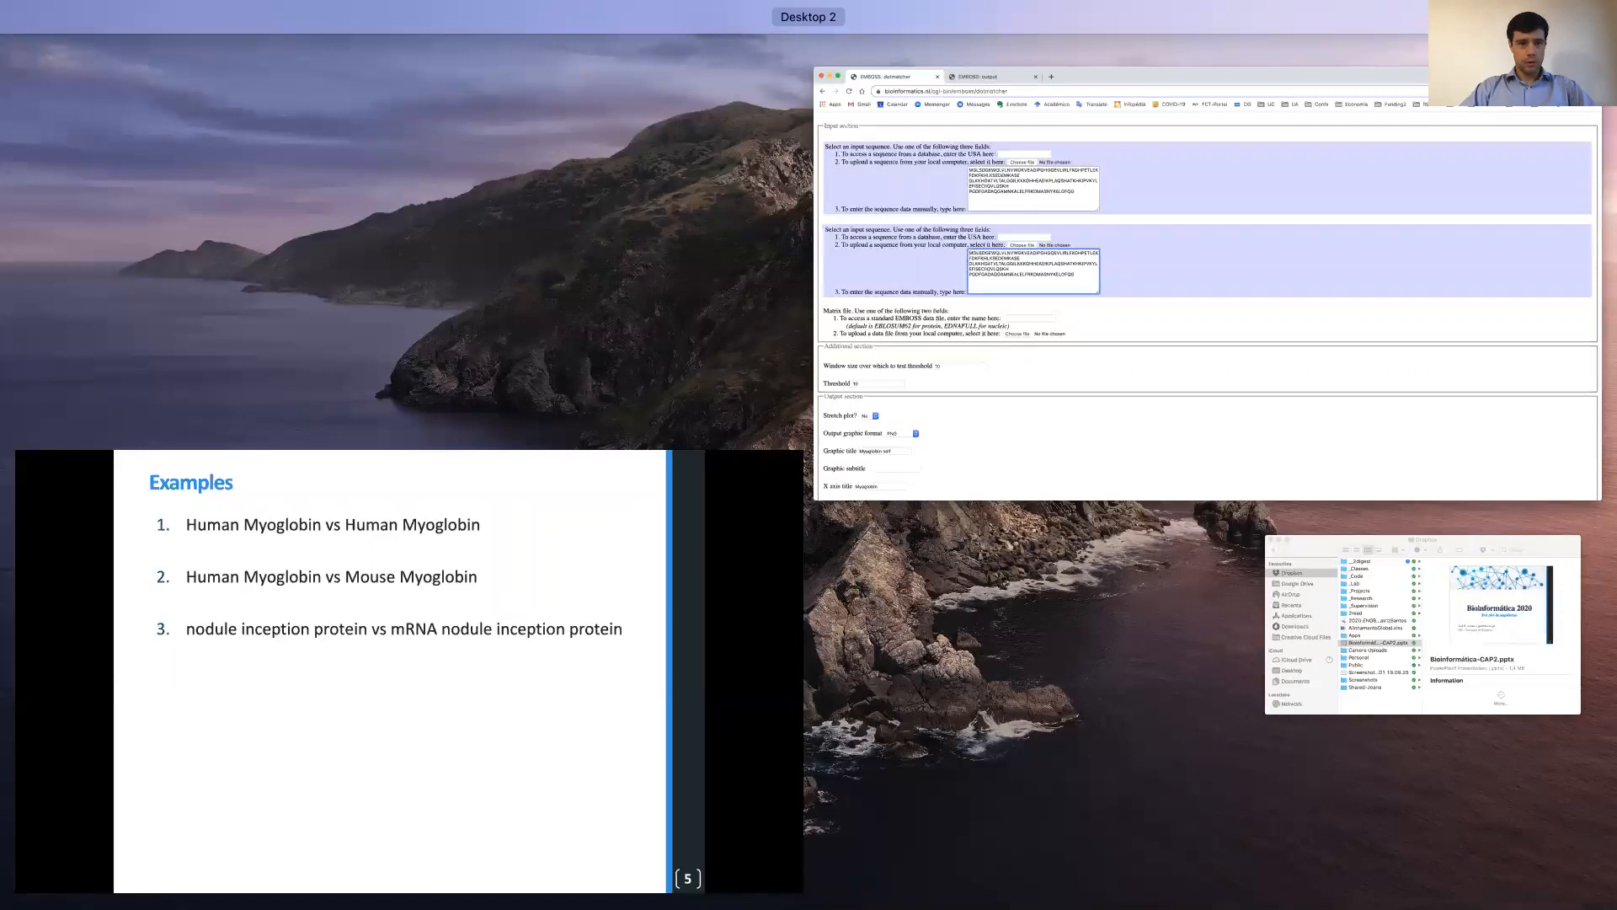
key(ctrl+Up)
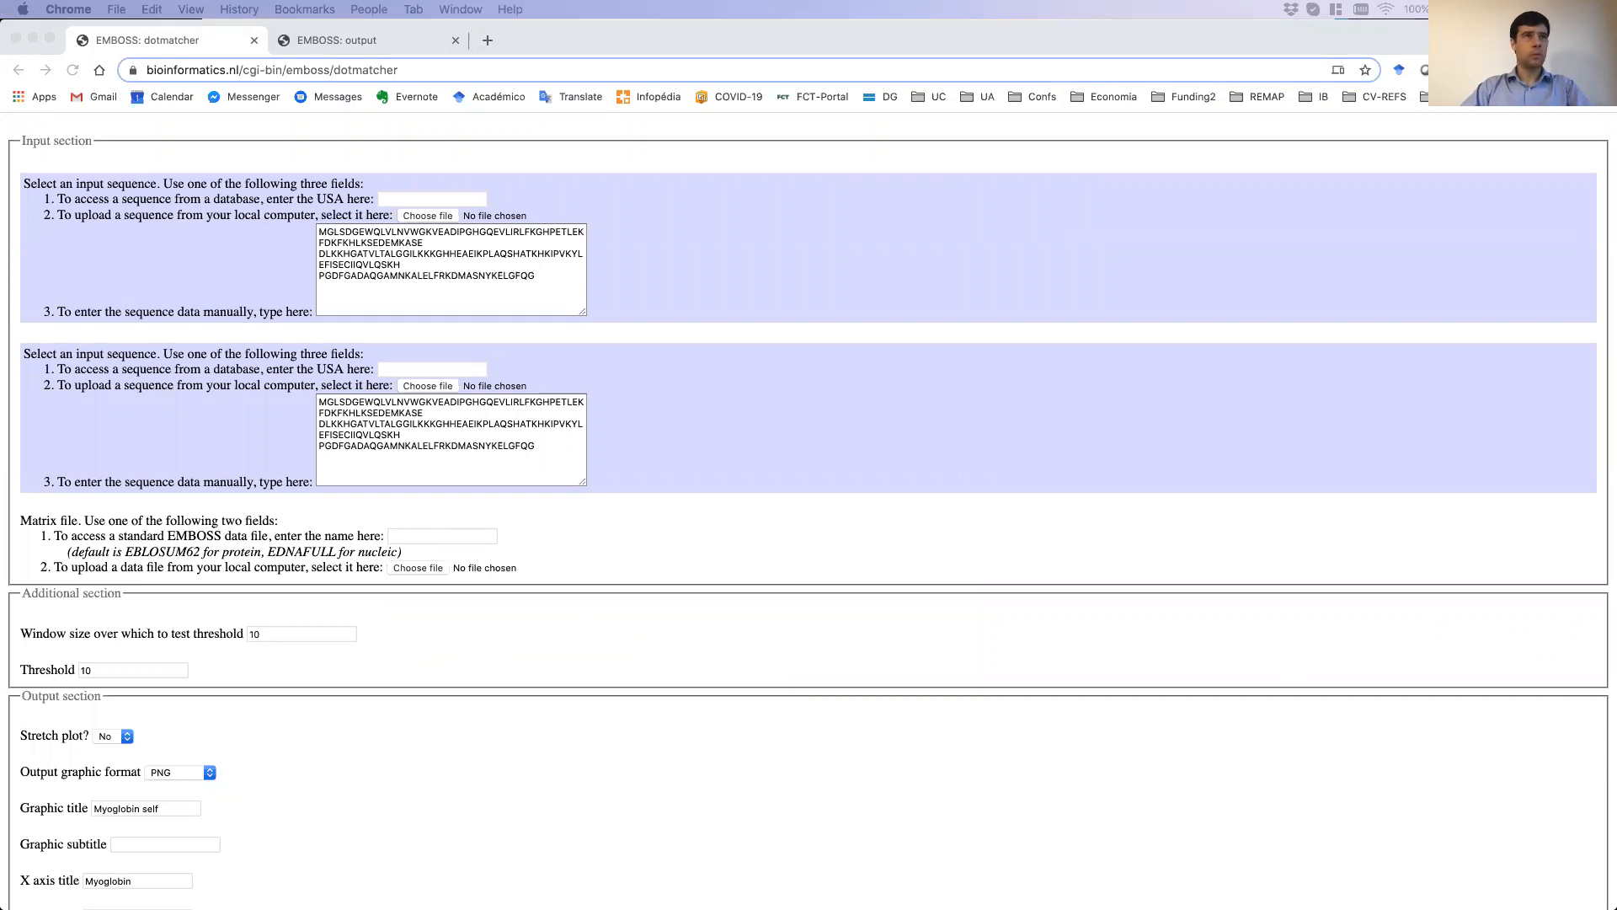
click(416, 432)
key(super+a)
text(MGLSDGEWQLVLNVWGKVEADLAGHGQEVLIGLFKTHPETLDKFDKFKNLKSEEDMKGSE DLKKHGCTVLTALGTILKKKGQHAAEIQPLAQSHATKHKIPVKYLEFISEIIIEVLKKRH SGDFGADAQGAMSKALELFRNDIAAKYKELGFQG)
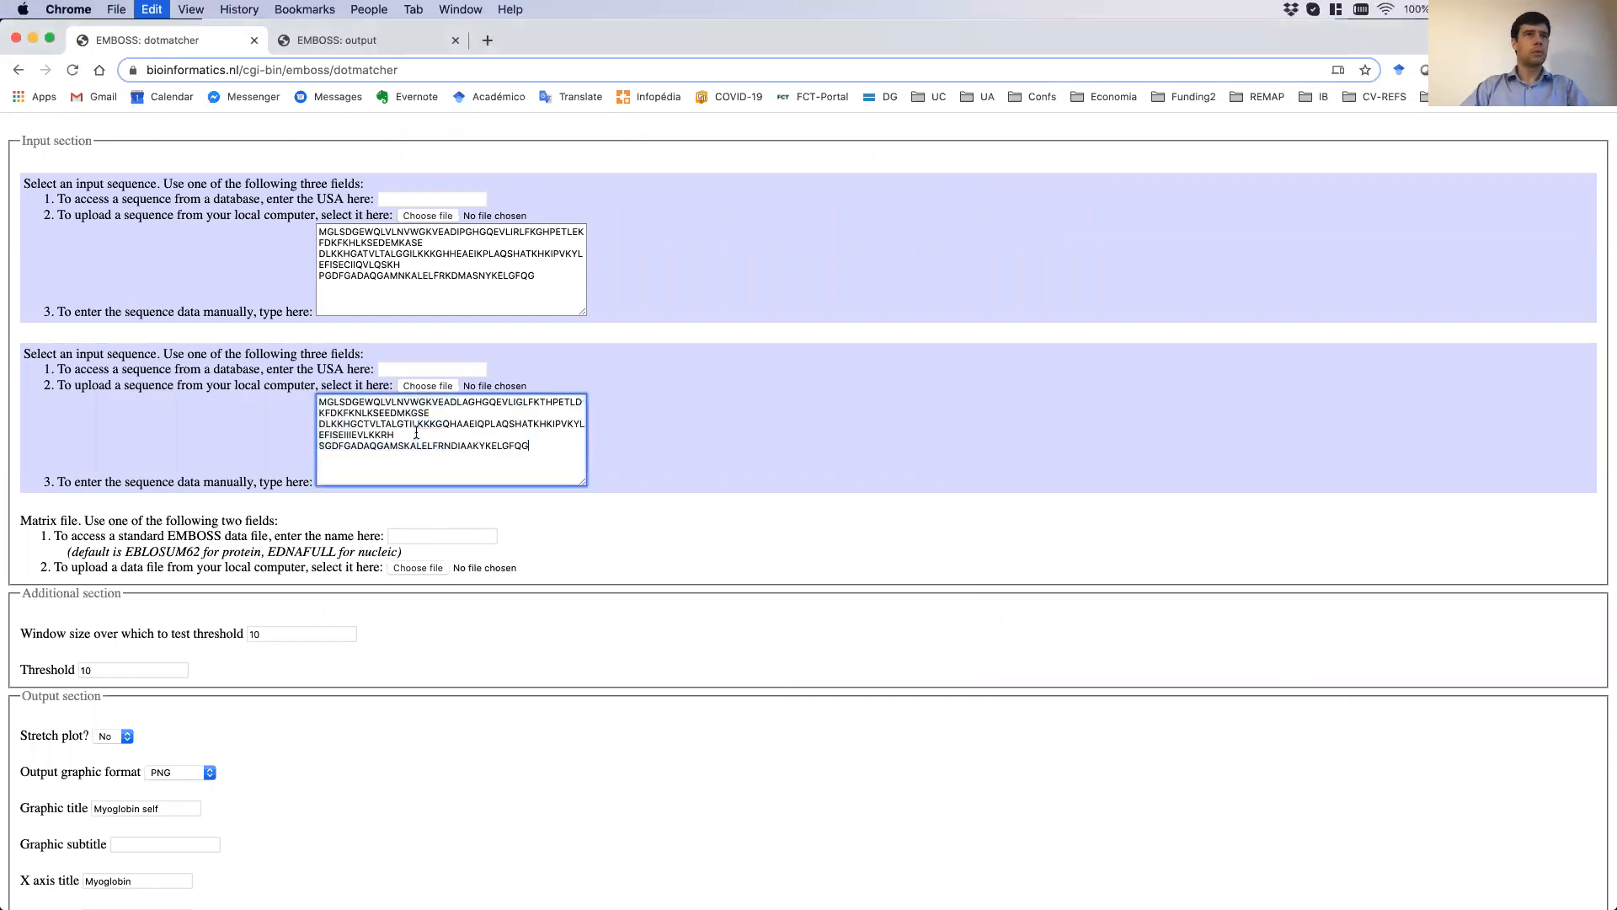
Set the X axis title to "Myoglobin human" and the Y axis title to "Myoglobin mouse".
scroll(416, 623, down, 3)
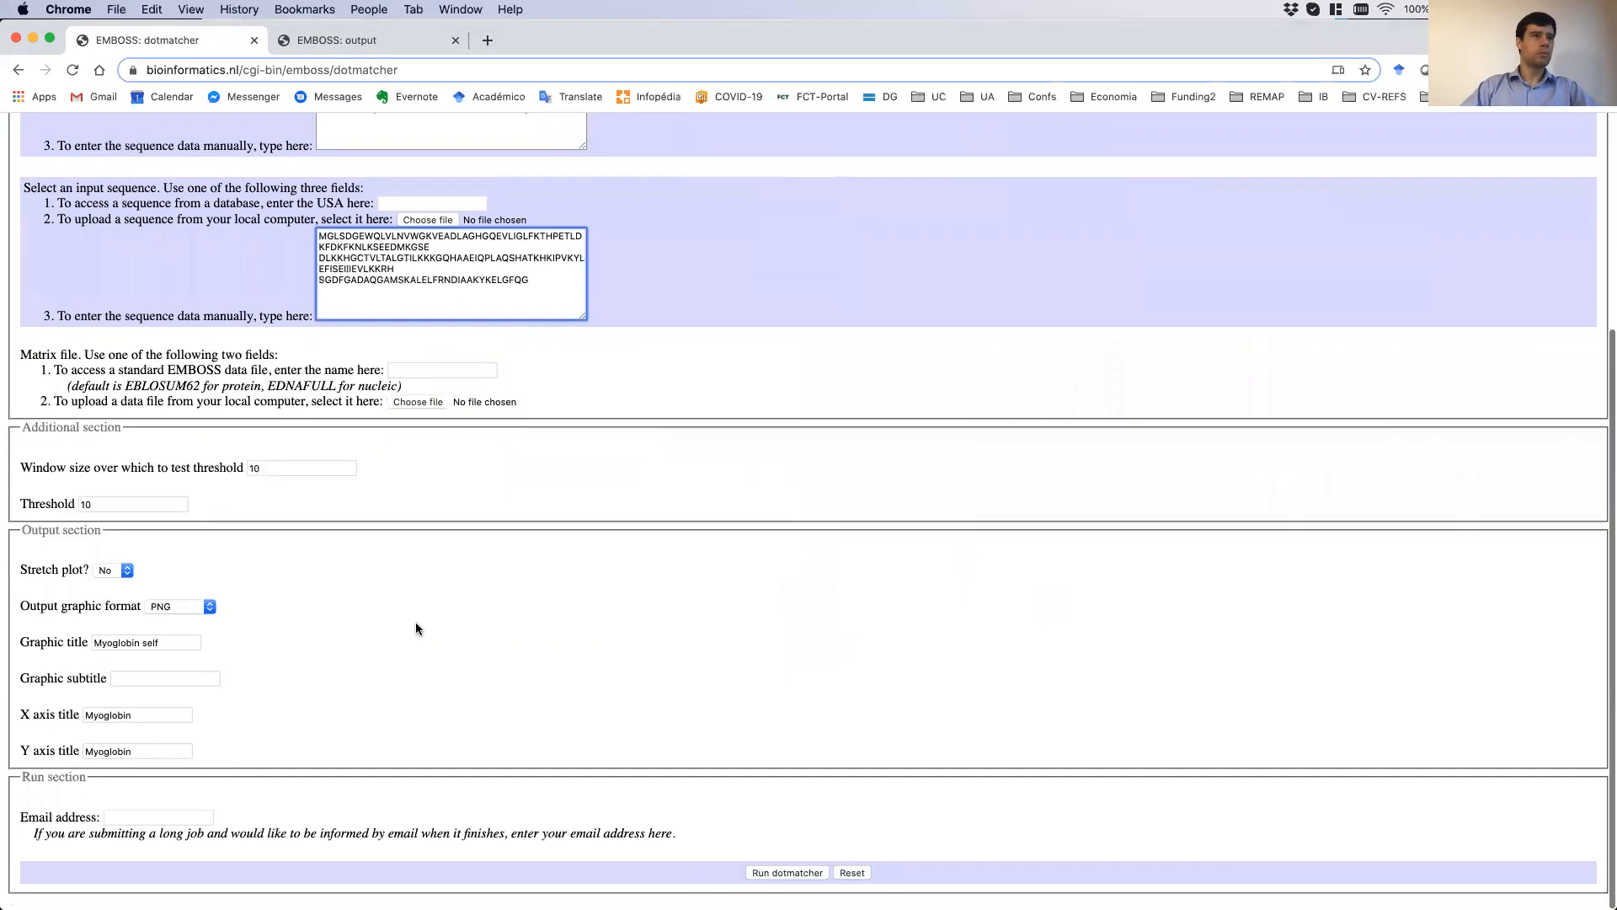
click(161, 726)
text(homo)
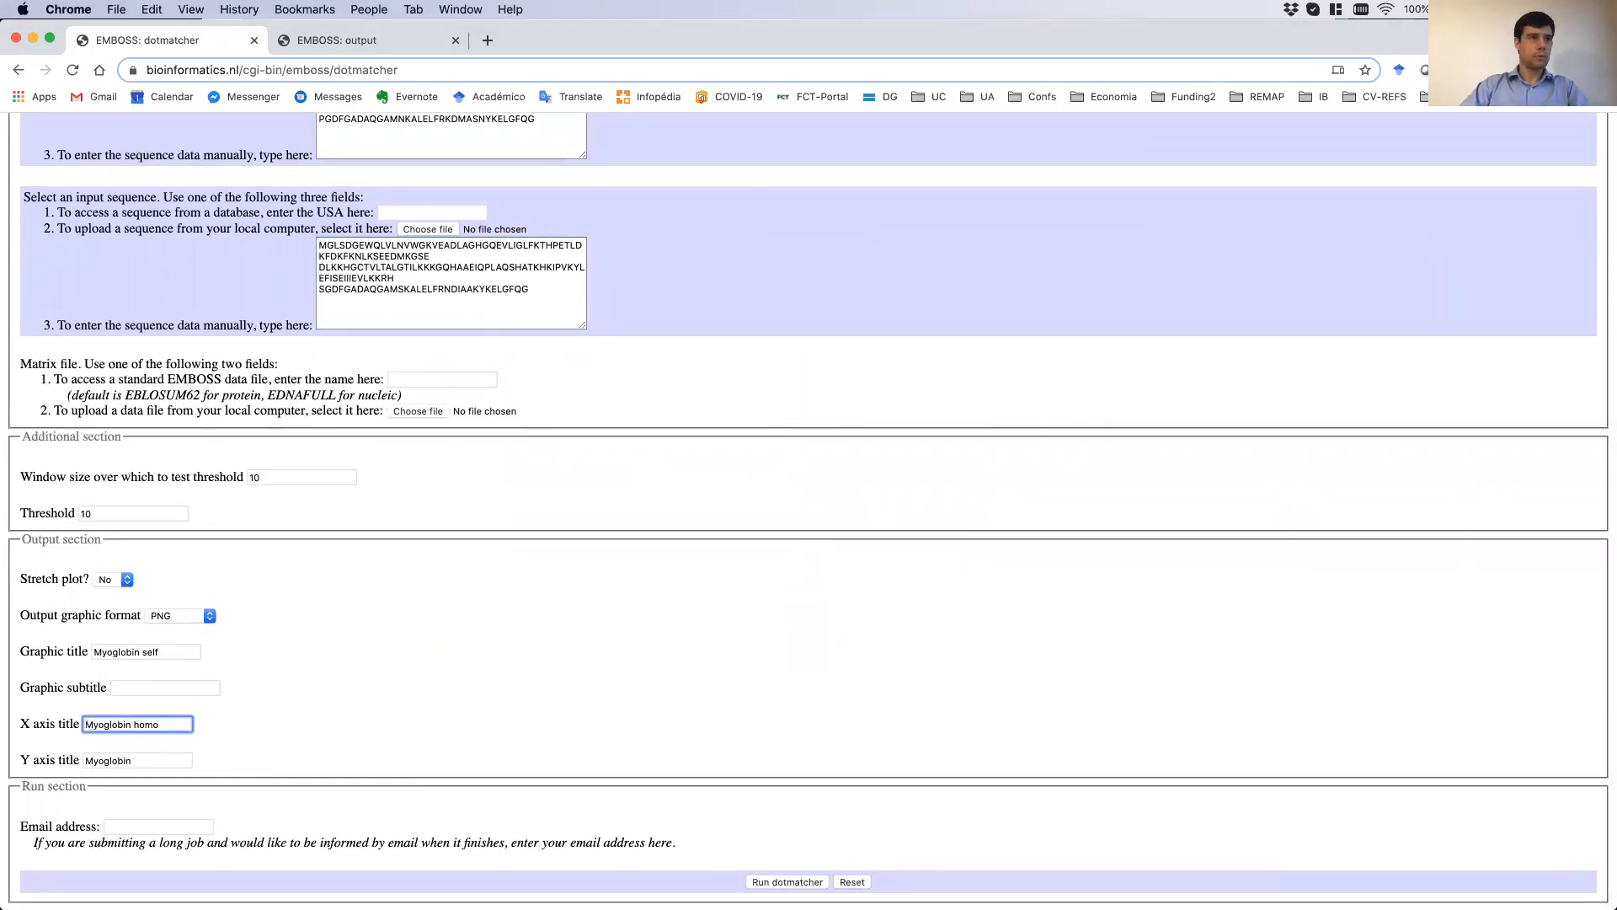
key(BackSpace)
key(BackSpace)
key(BackSpace)
text(uma)
click(145, 756)
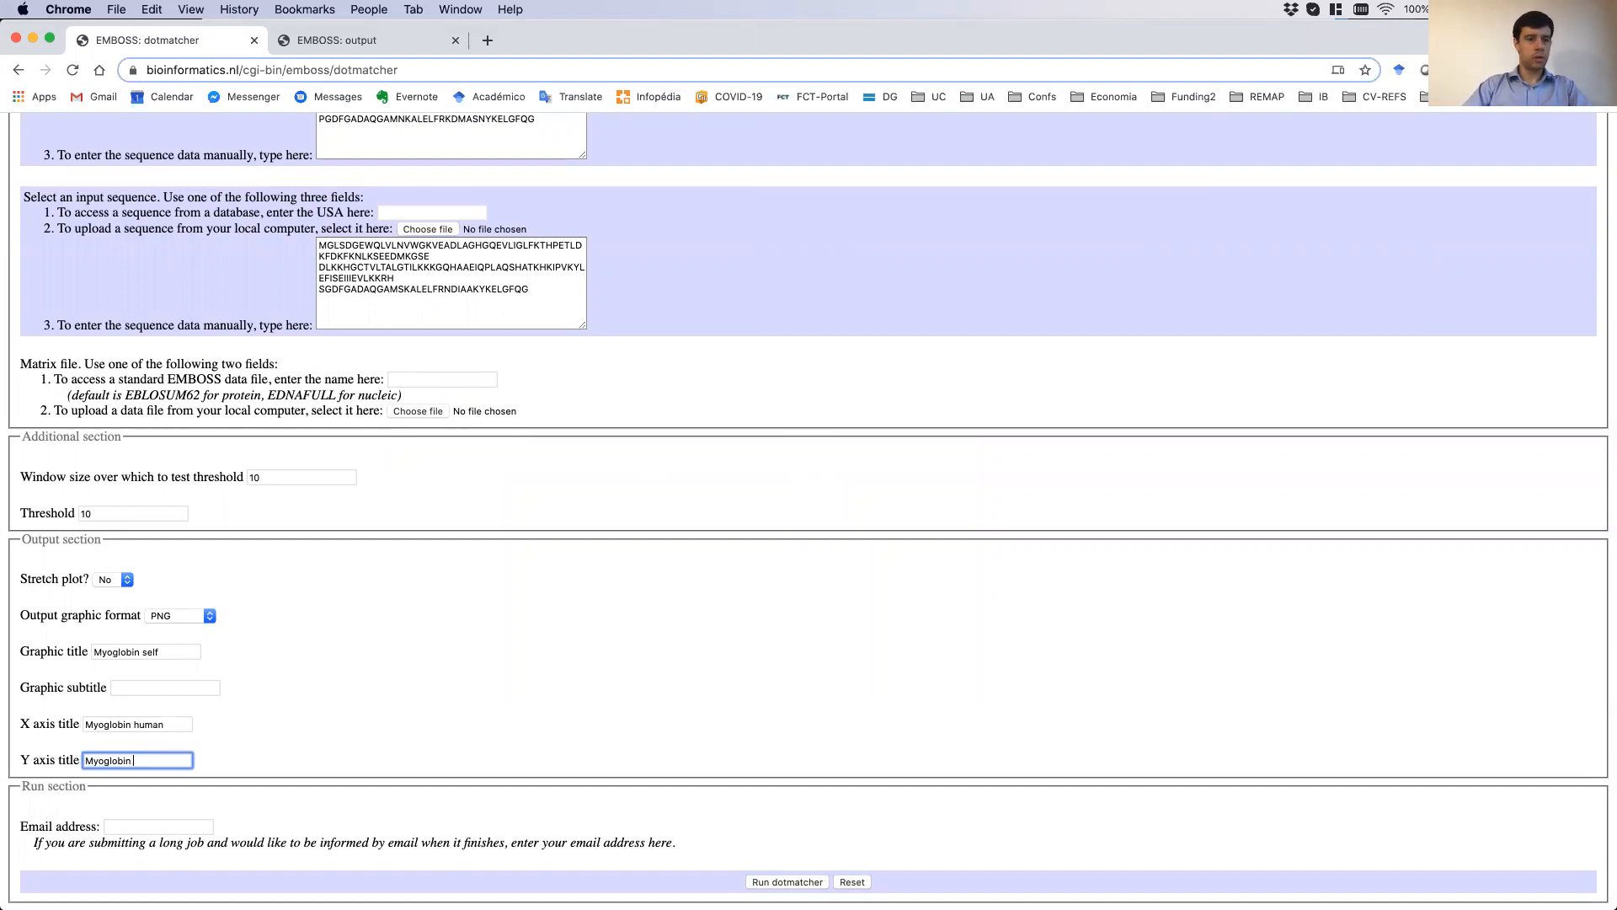
text(mouse)
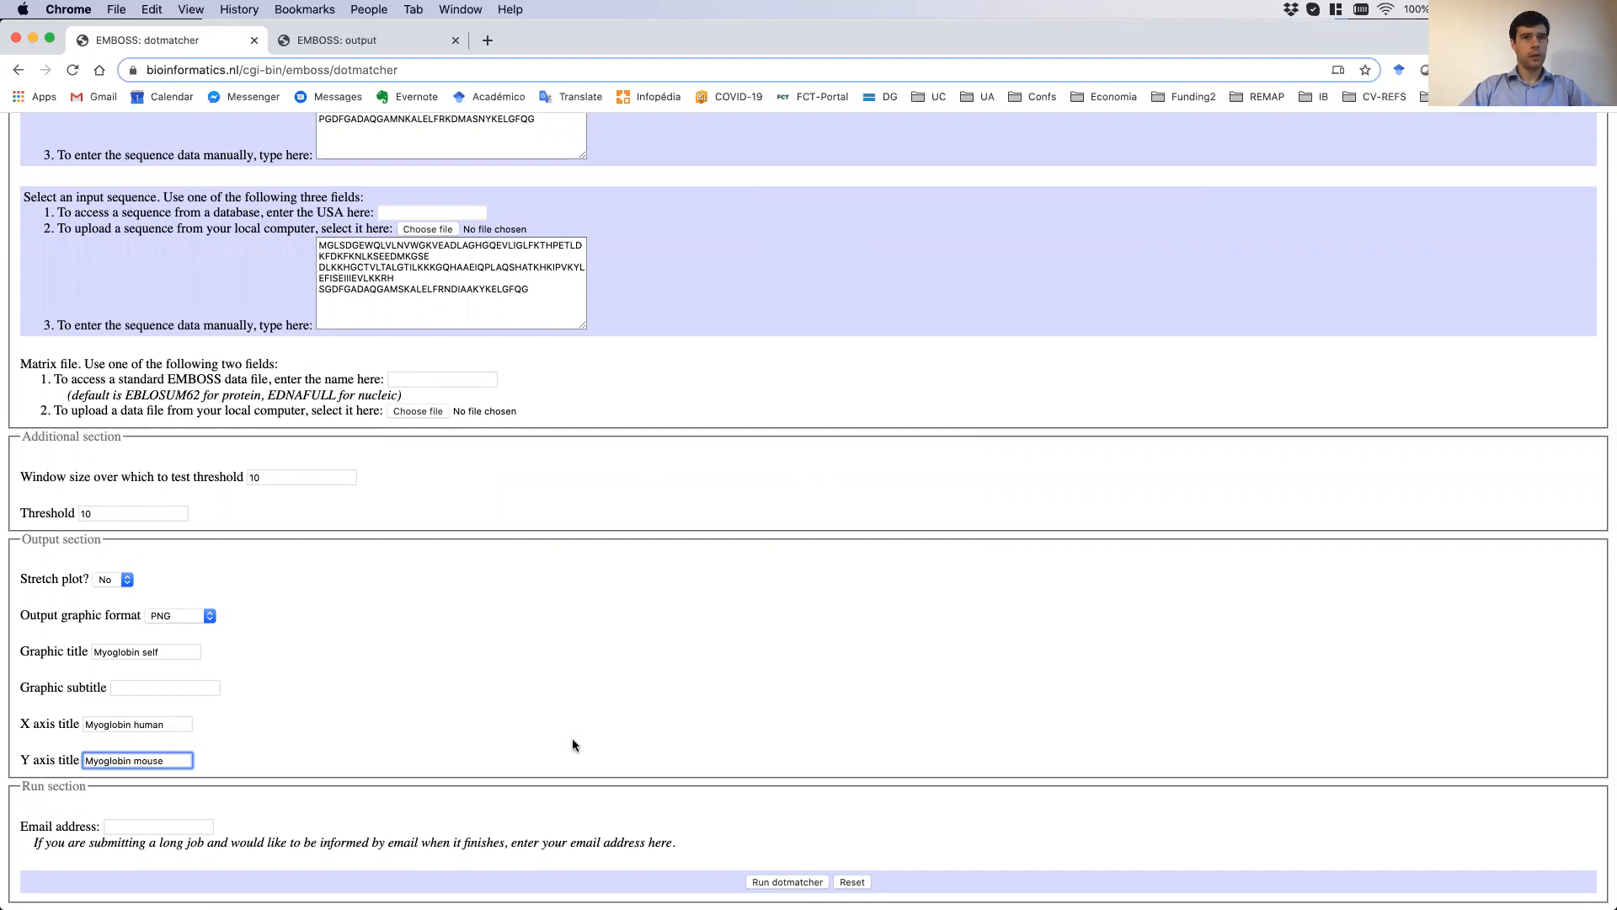
Close the previous output, run dotmatcher on the human and mouse myoglobin sequences, and open the resulting plot.
click(734, 797)
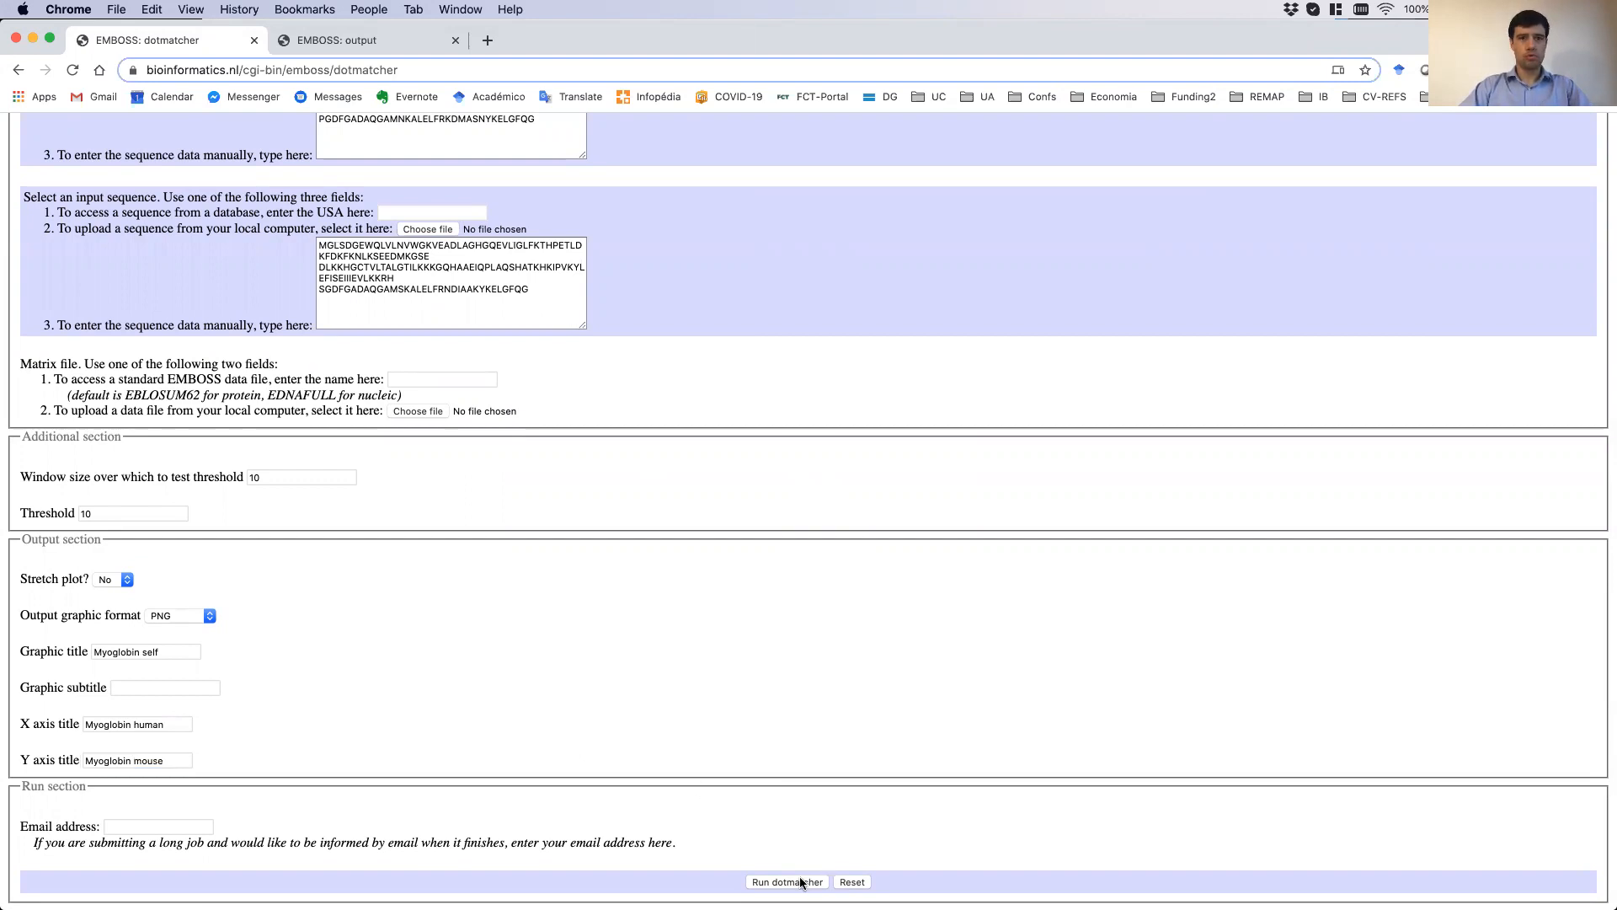
click(456, 41)
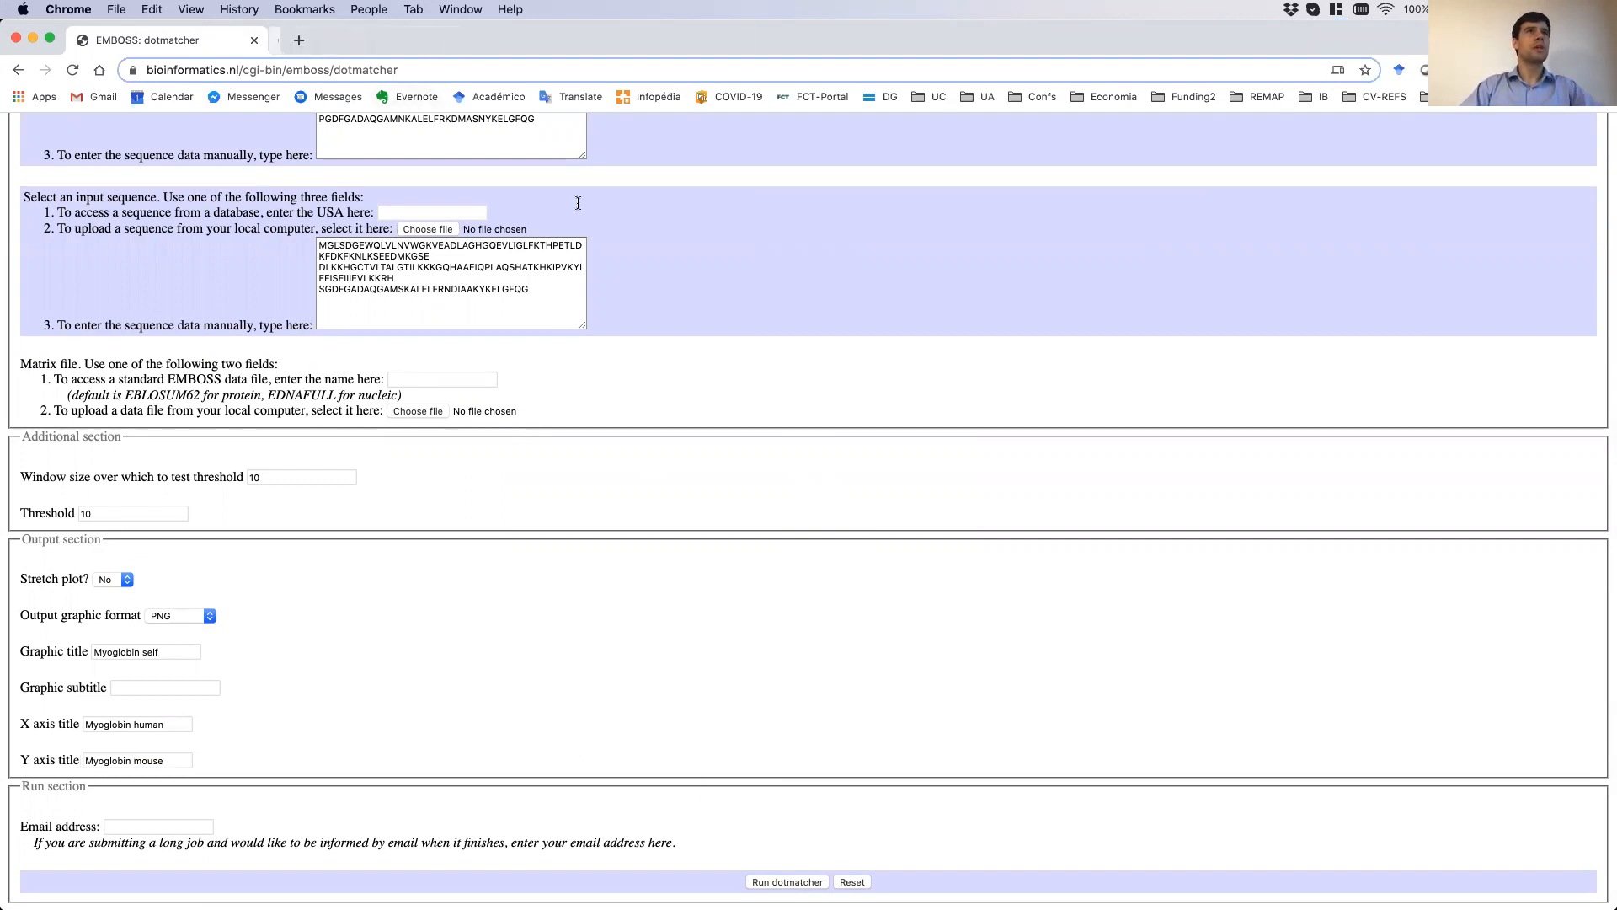
click(787, 882)
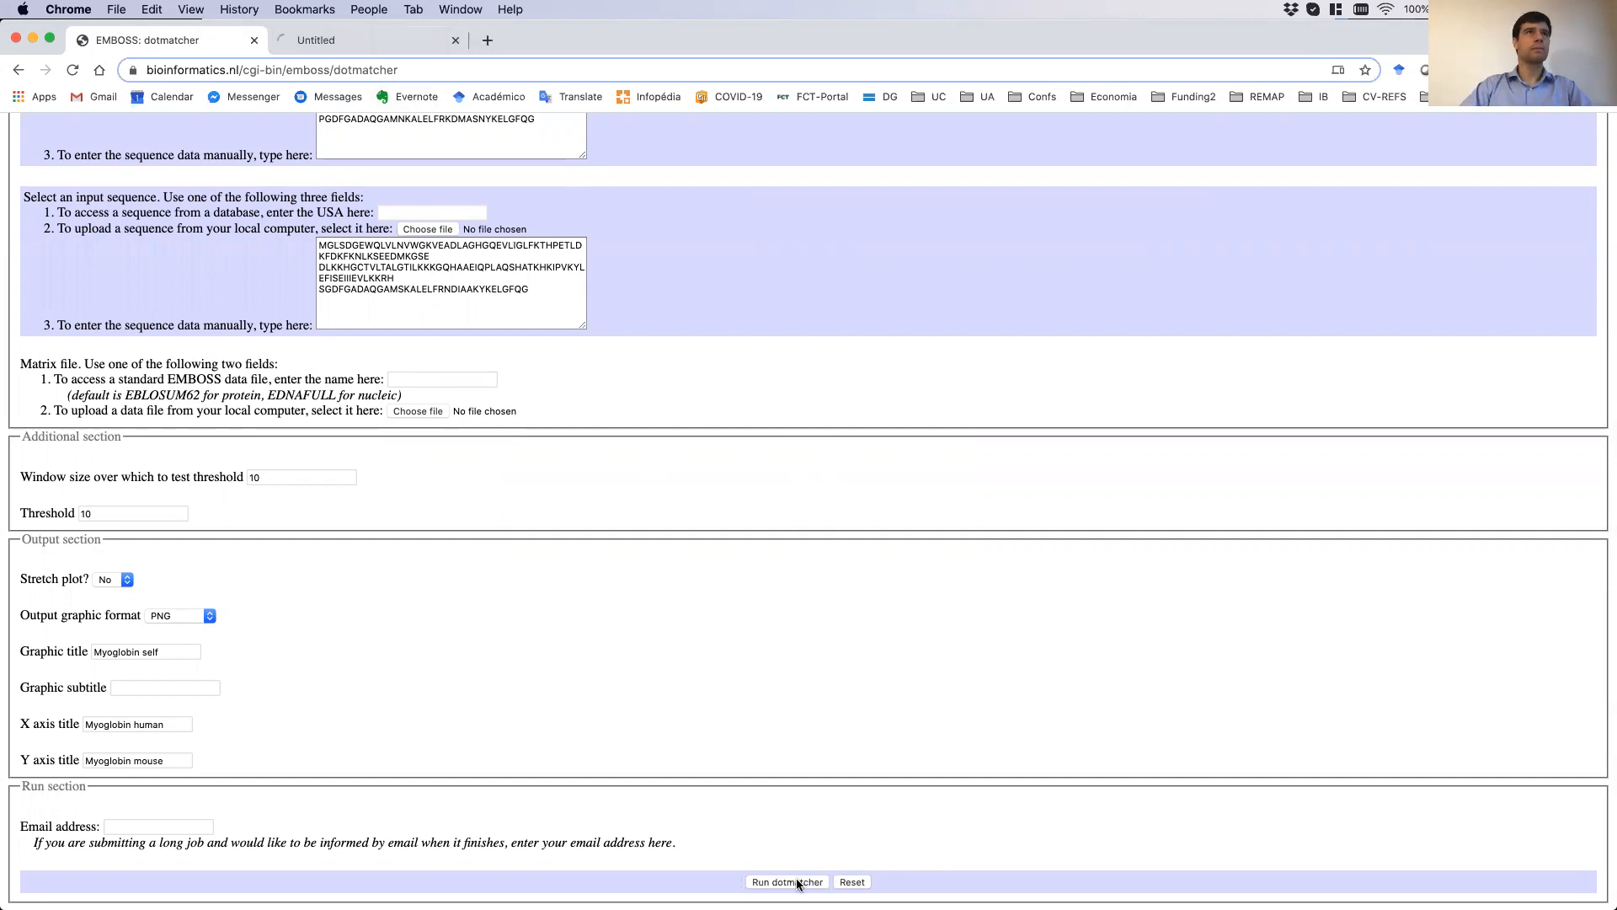
click(356, 41)
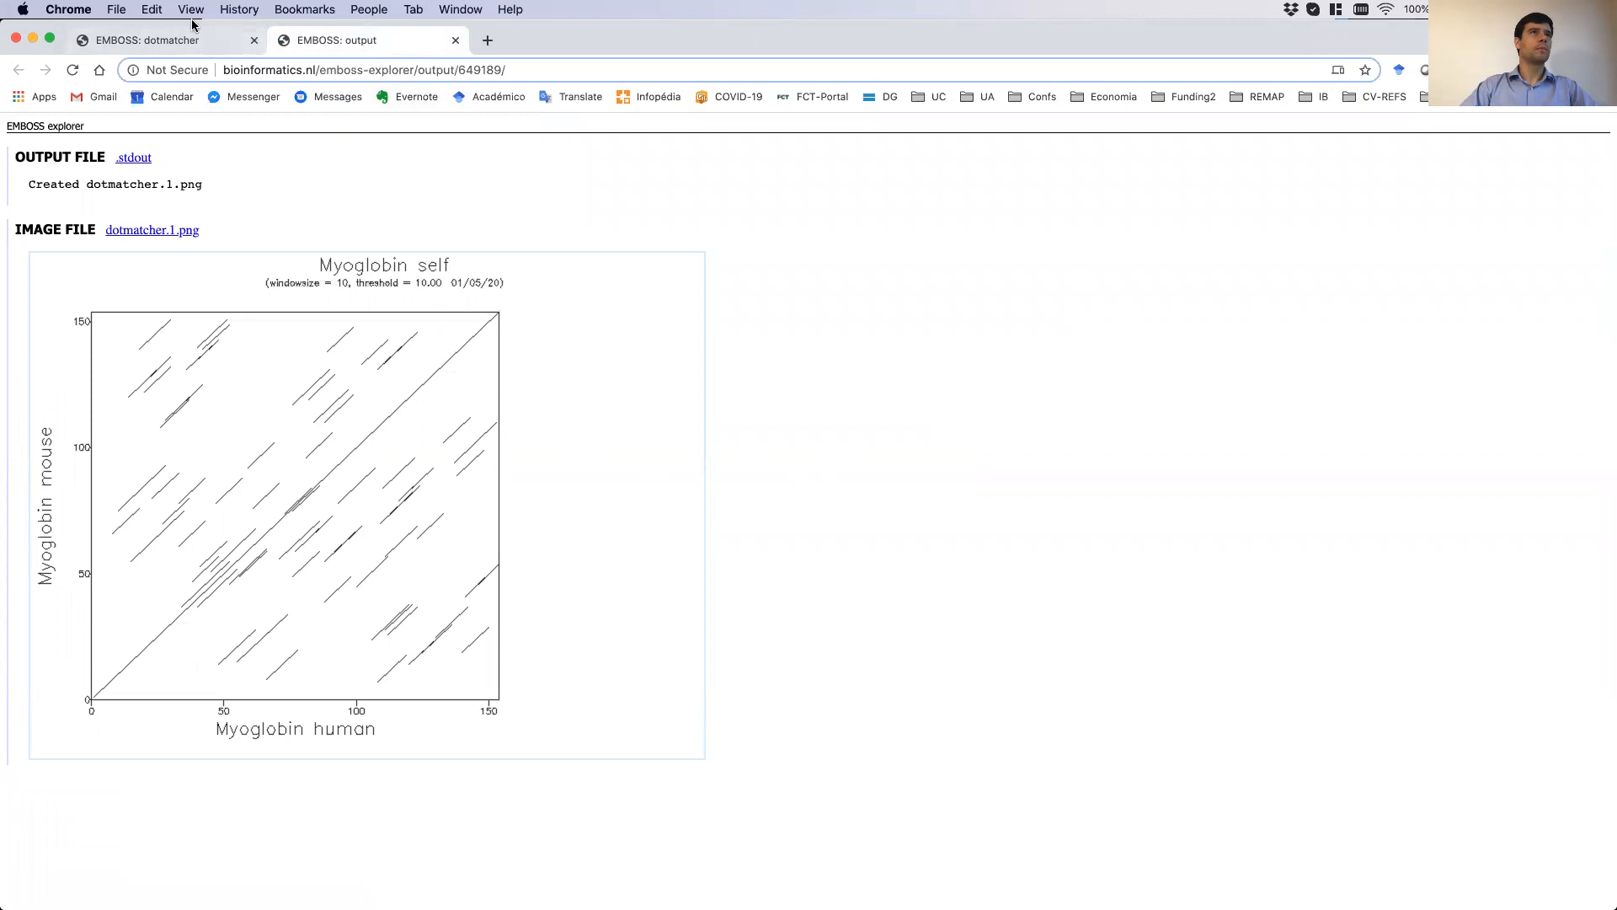
Rerun the human-mouse myoglobin comparison with the threshold set to 40 and open the new plot, closing the previous output.
click(173, 41)
click(131, 509)
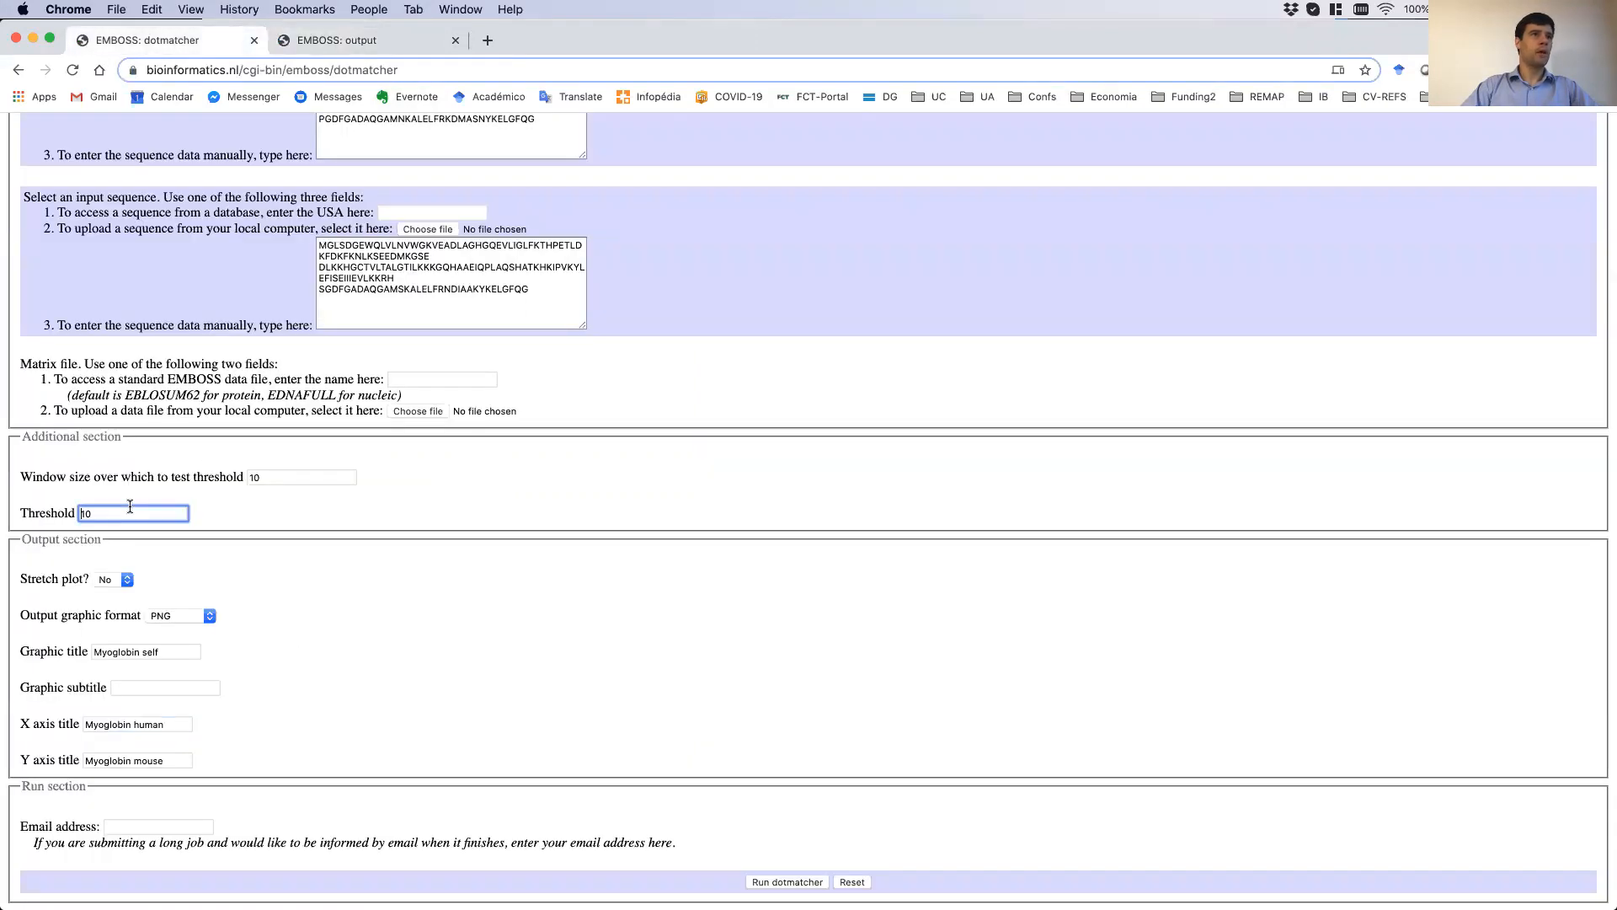
key(BackSpace)
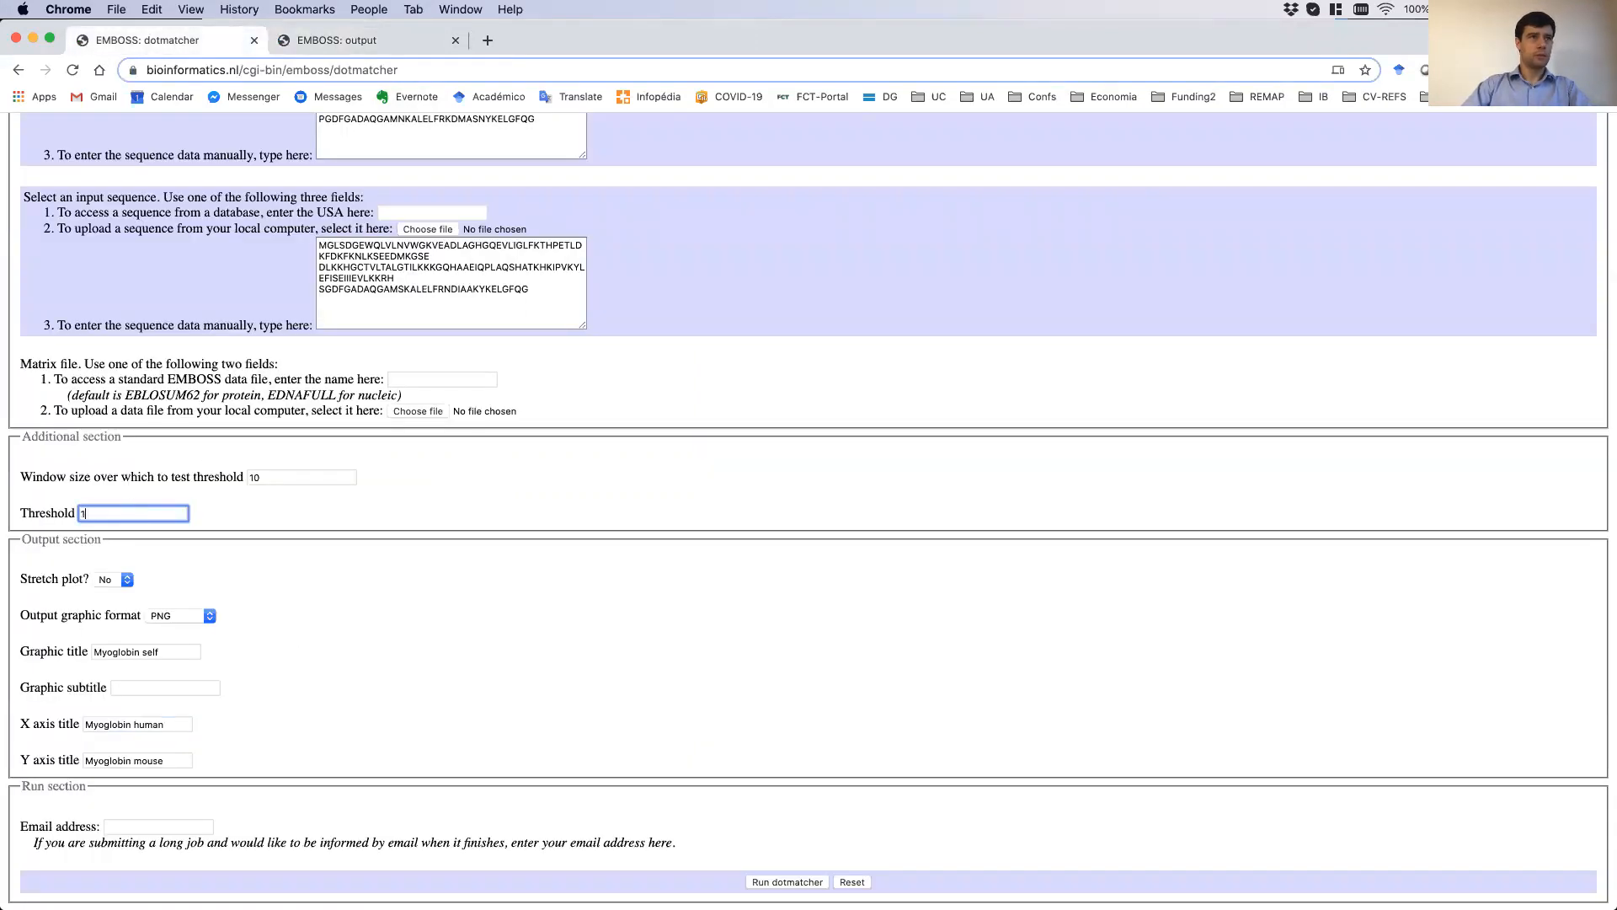
text(40)
click(346, 588)
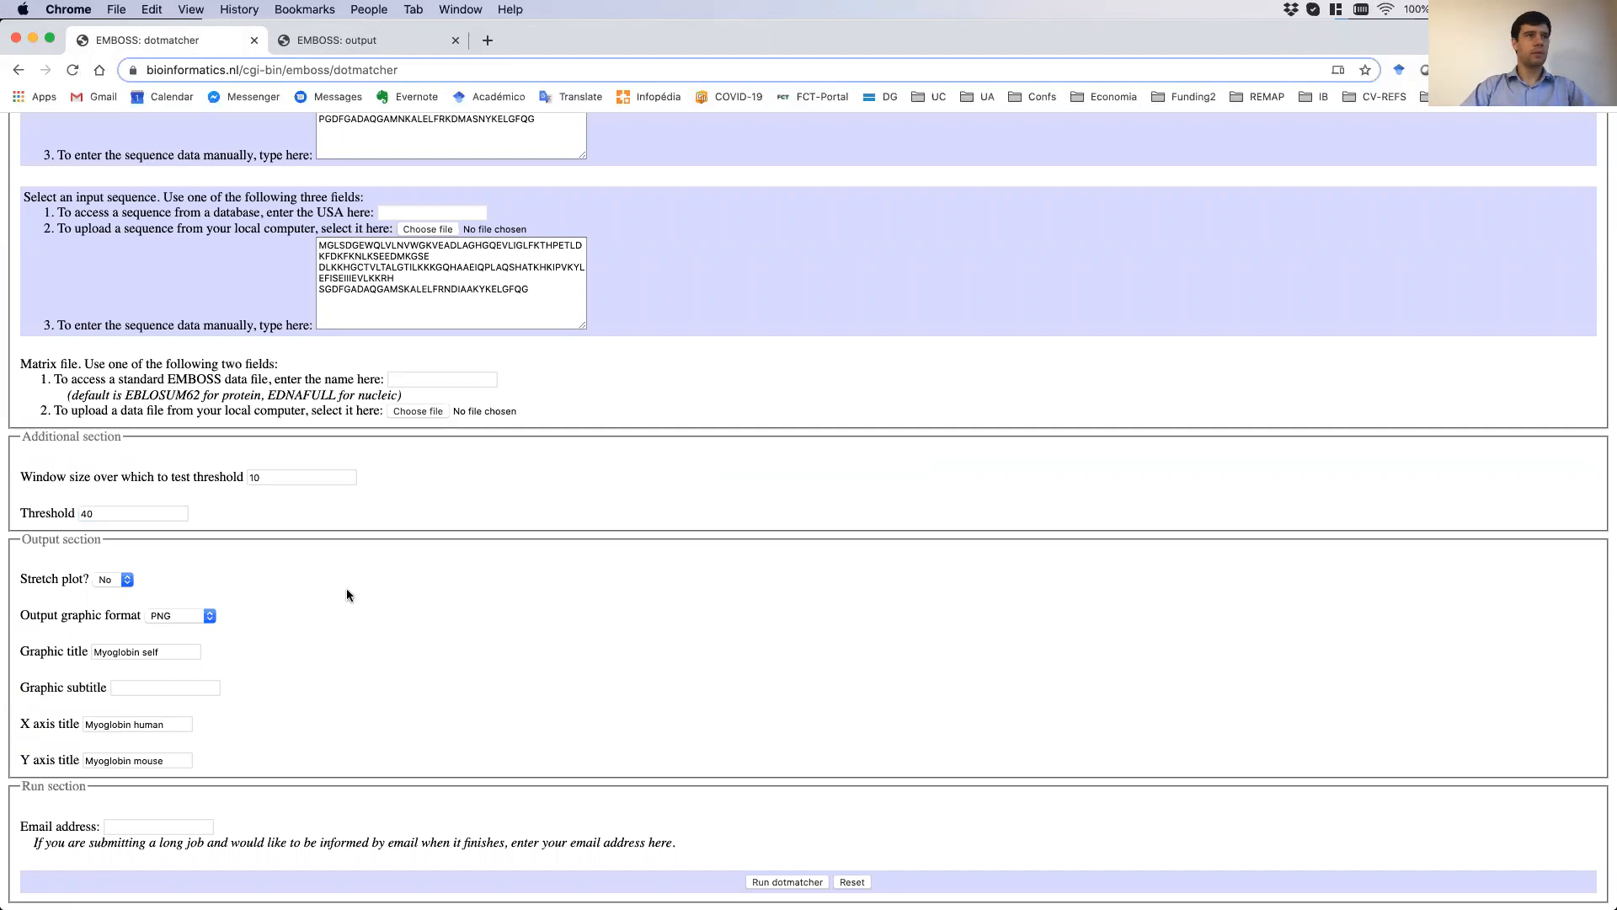
click(777, 884)
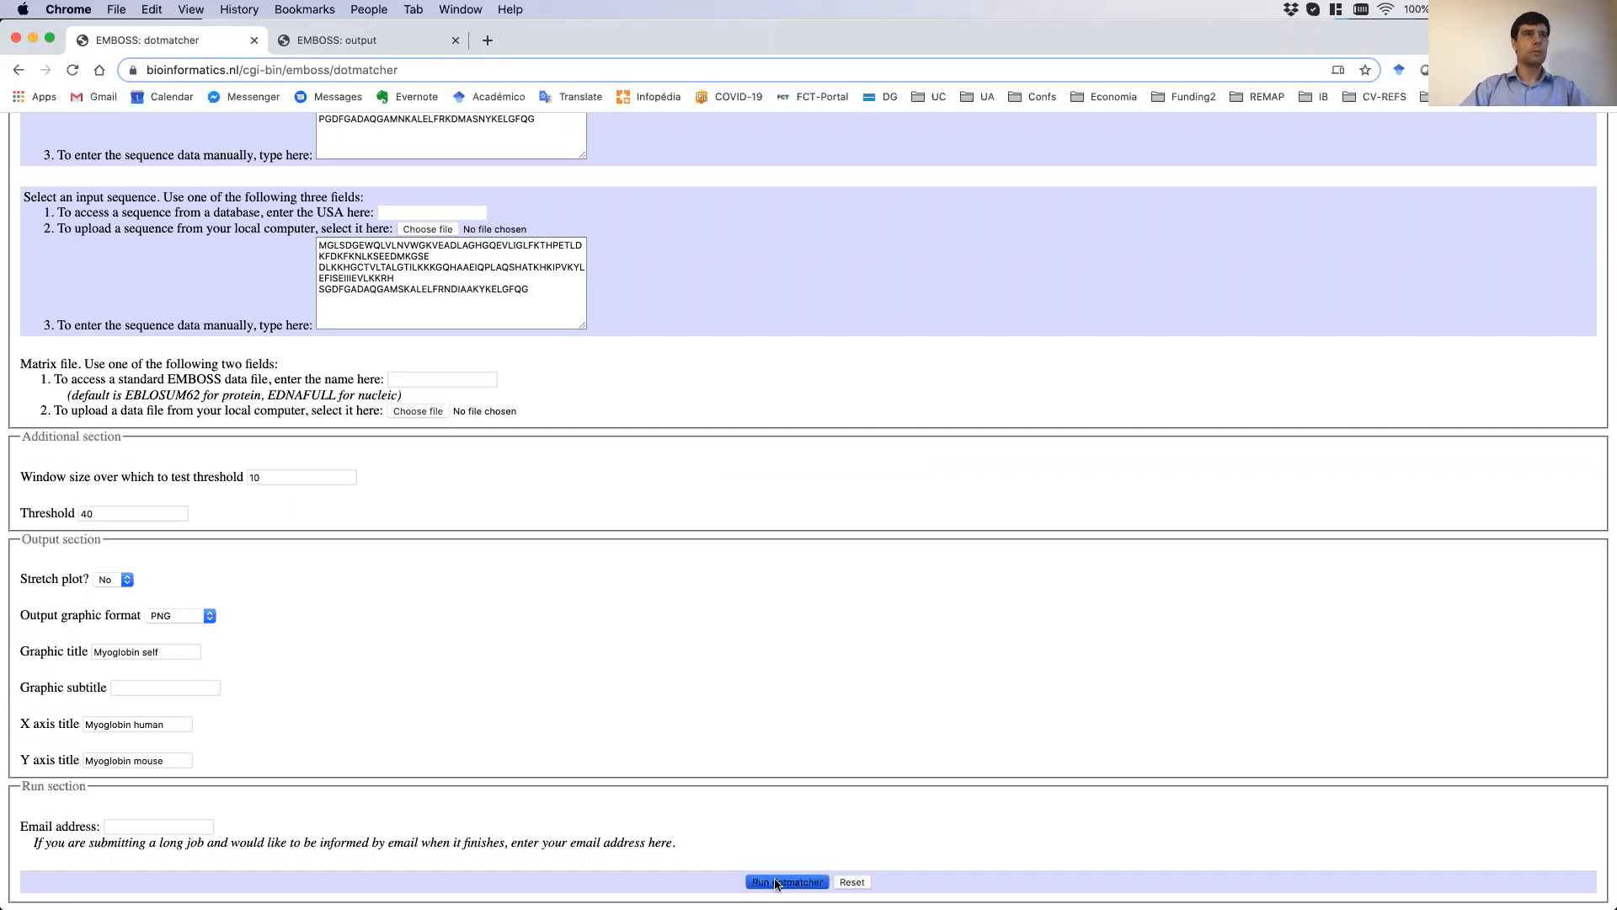
click(453, 41)
click(372, 42)
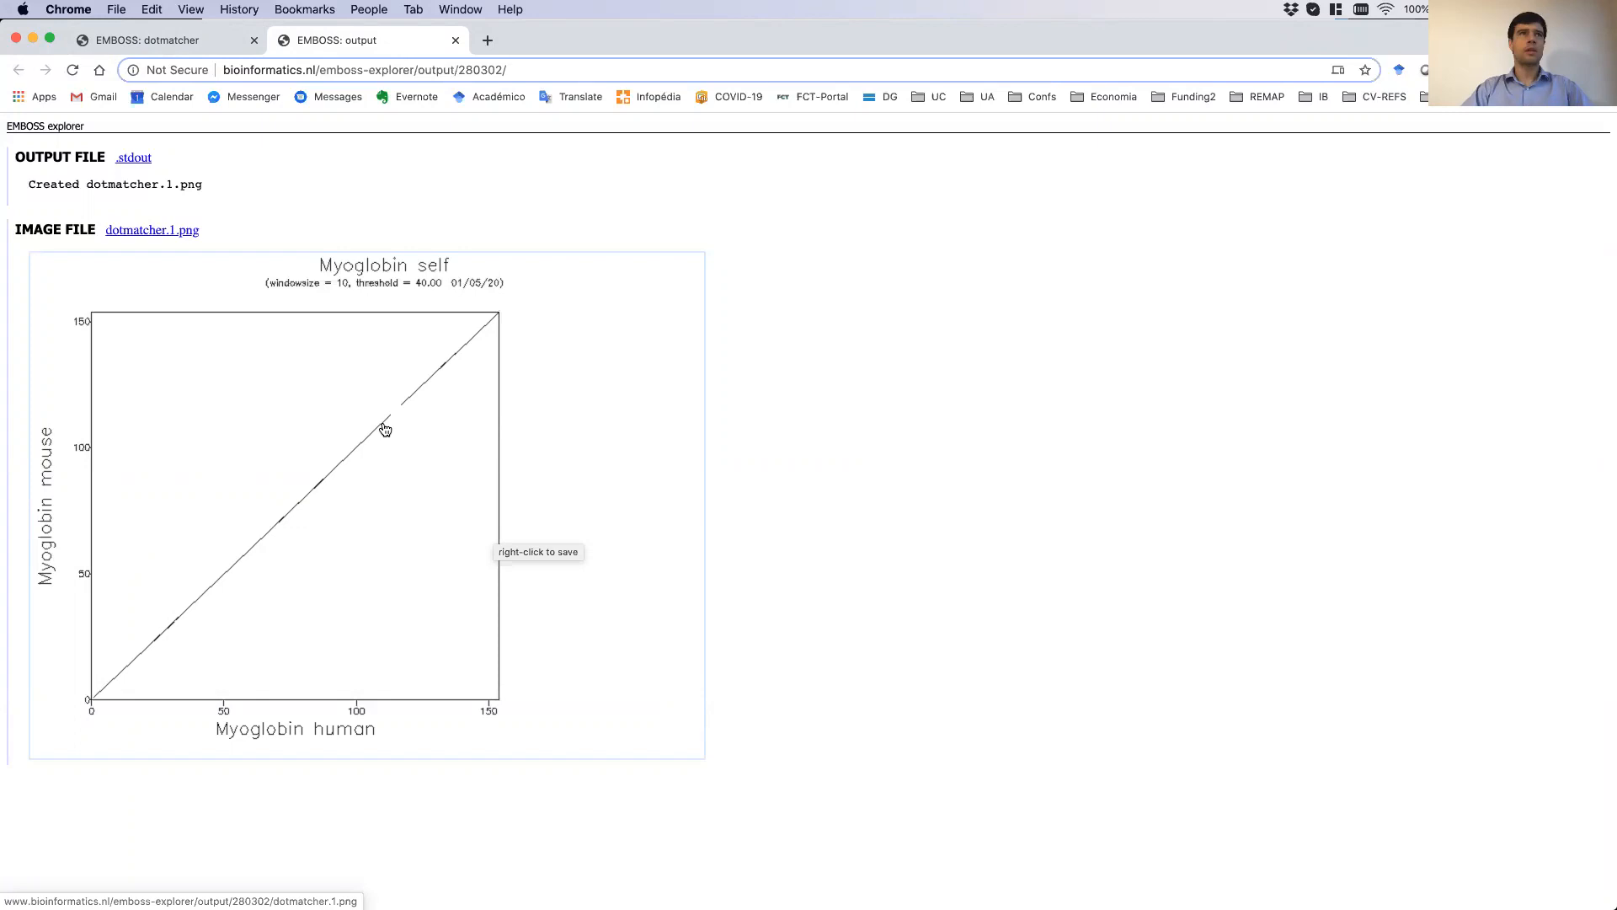
Switch to the dotmatcher form prepared for the nodule inception comparison, closing the other dotmatcher form and the previous output.
click(124, 42)
scroll(350, 549, up, 2)
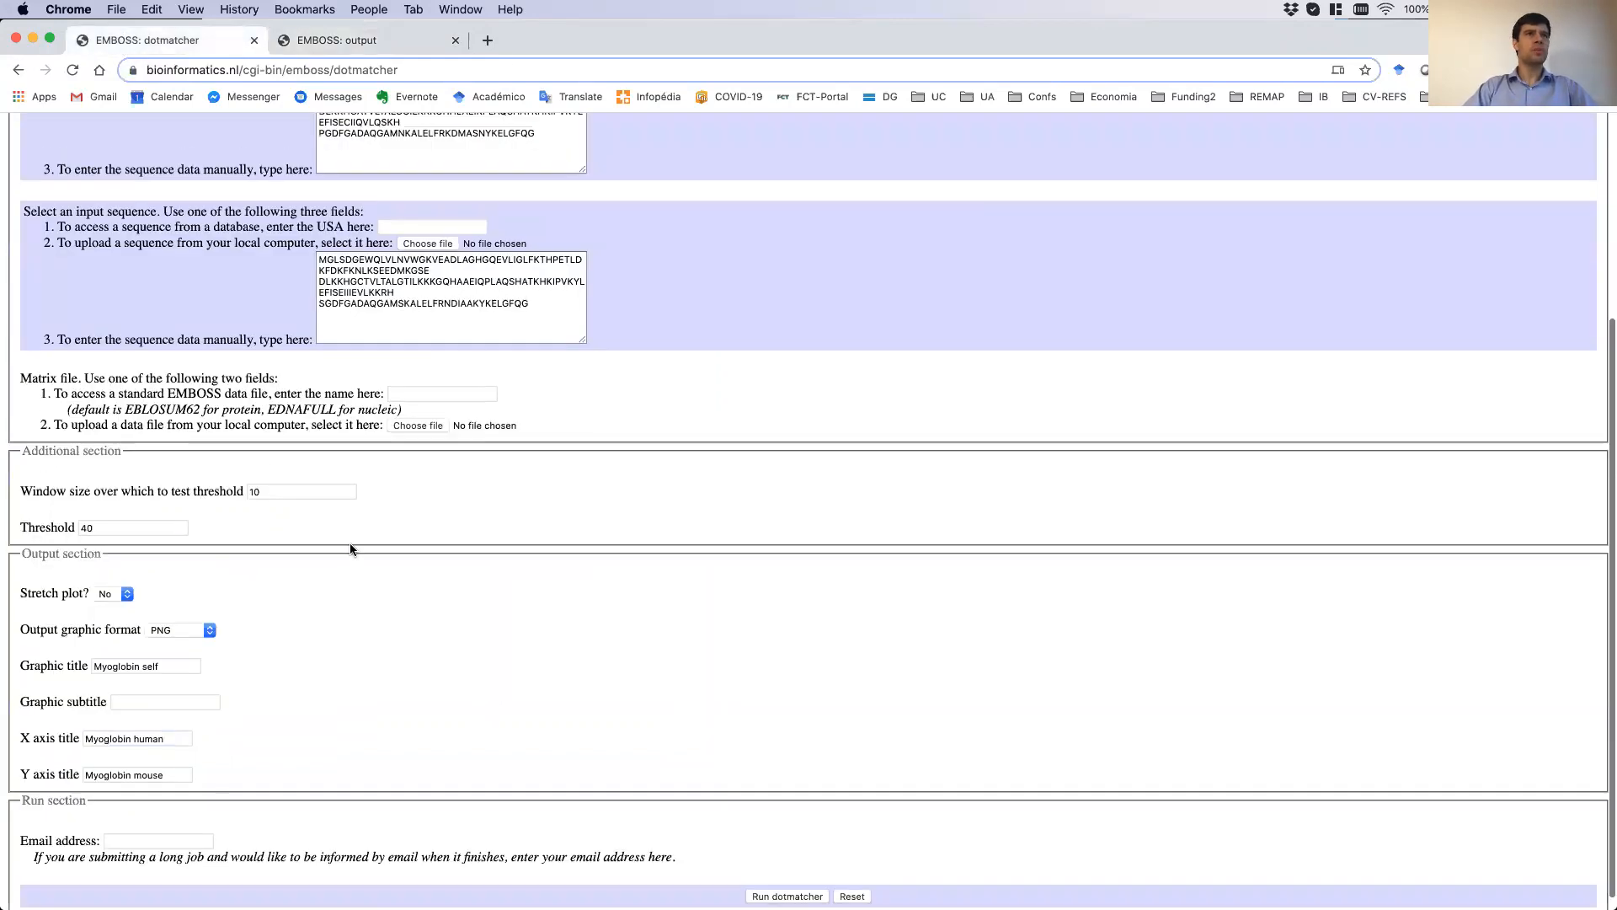
scroll(350, 548, up, 2)
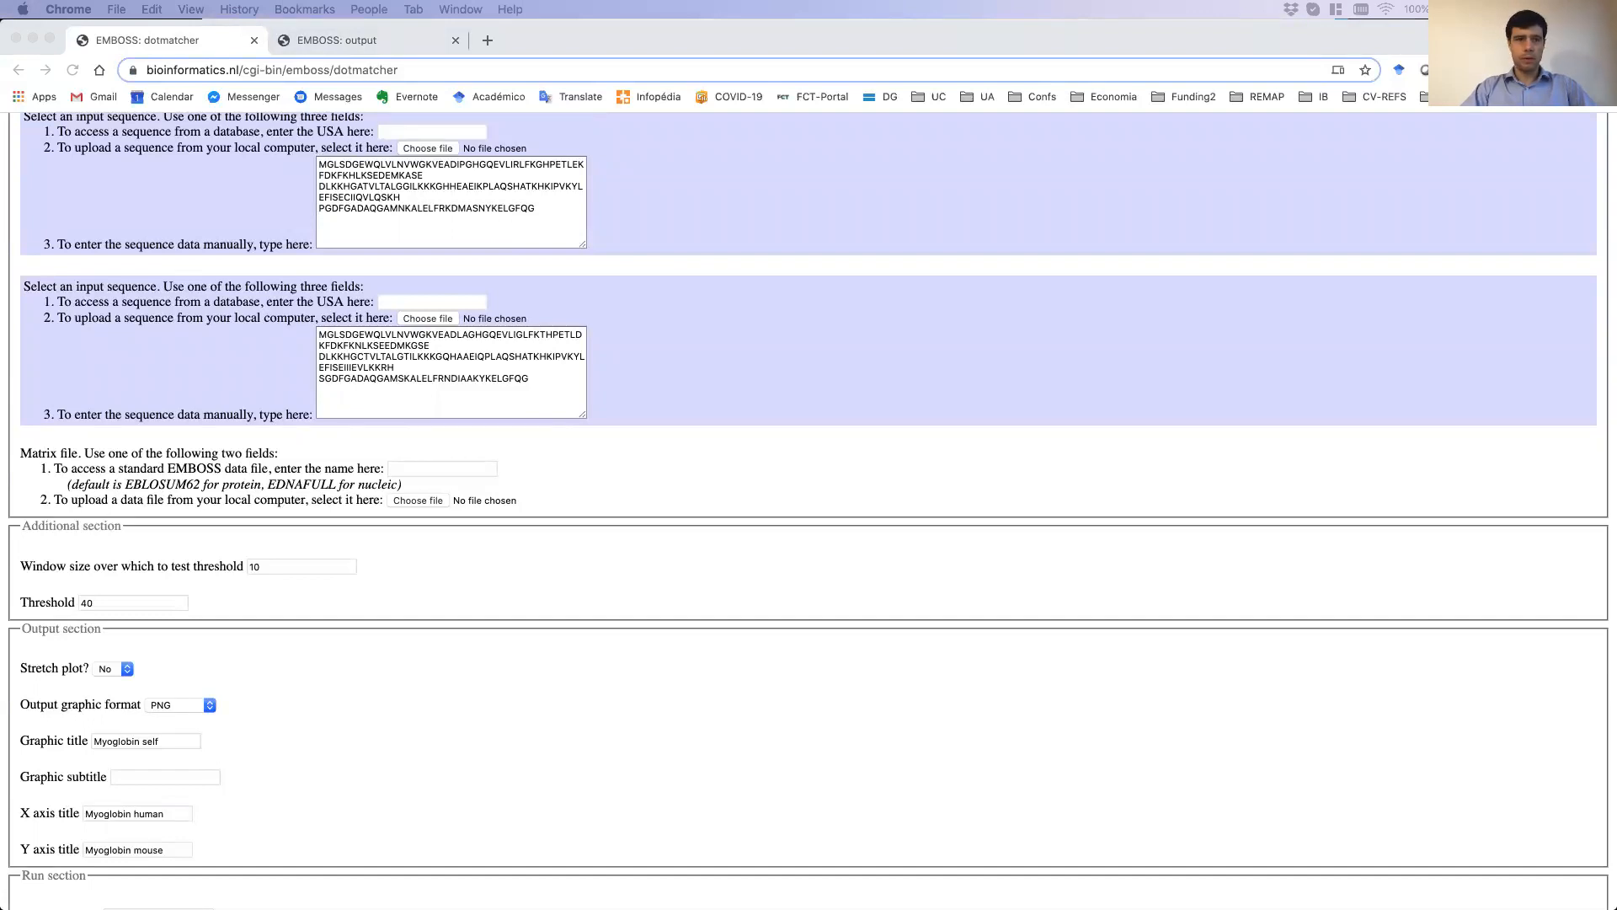
drag(191, 0, 110, 41)
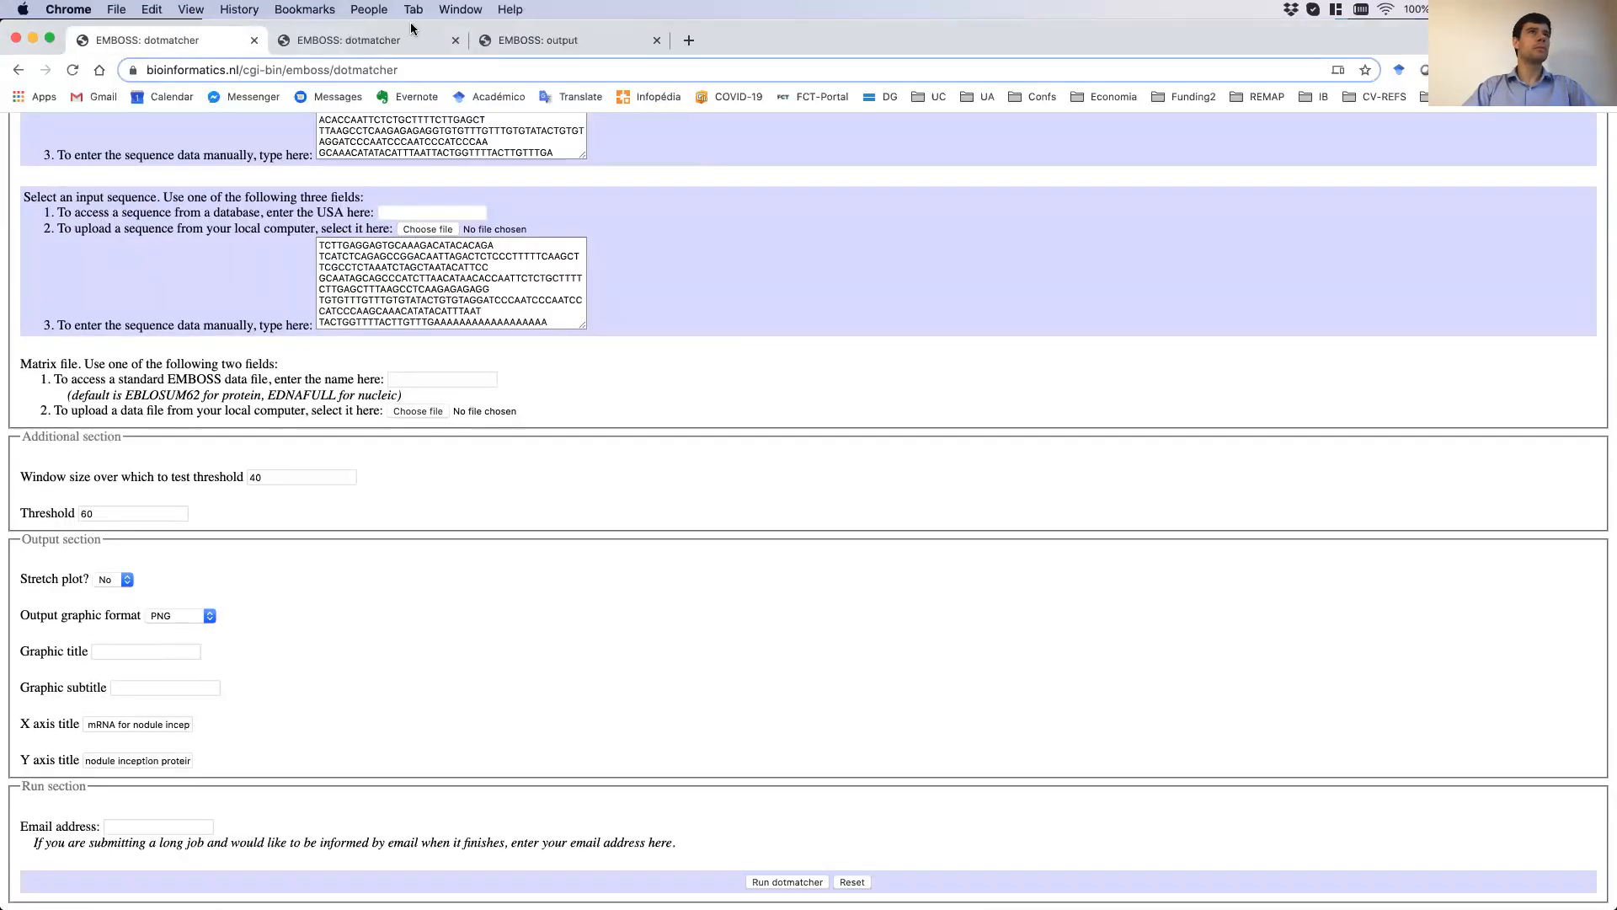
click(455, 41)
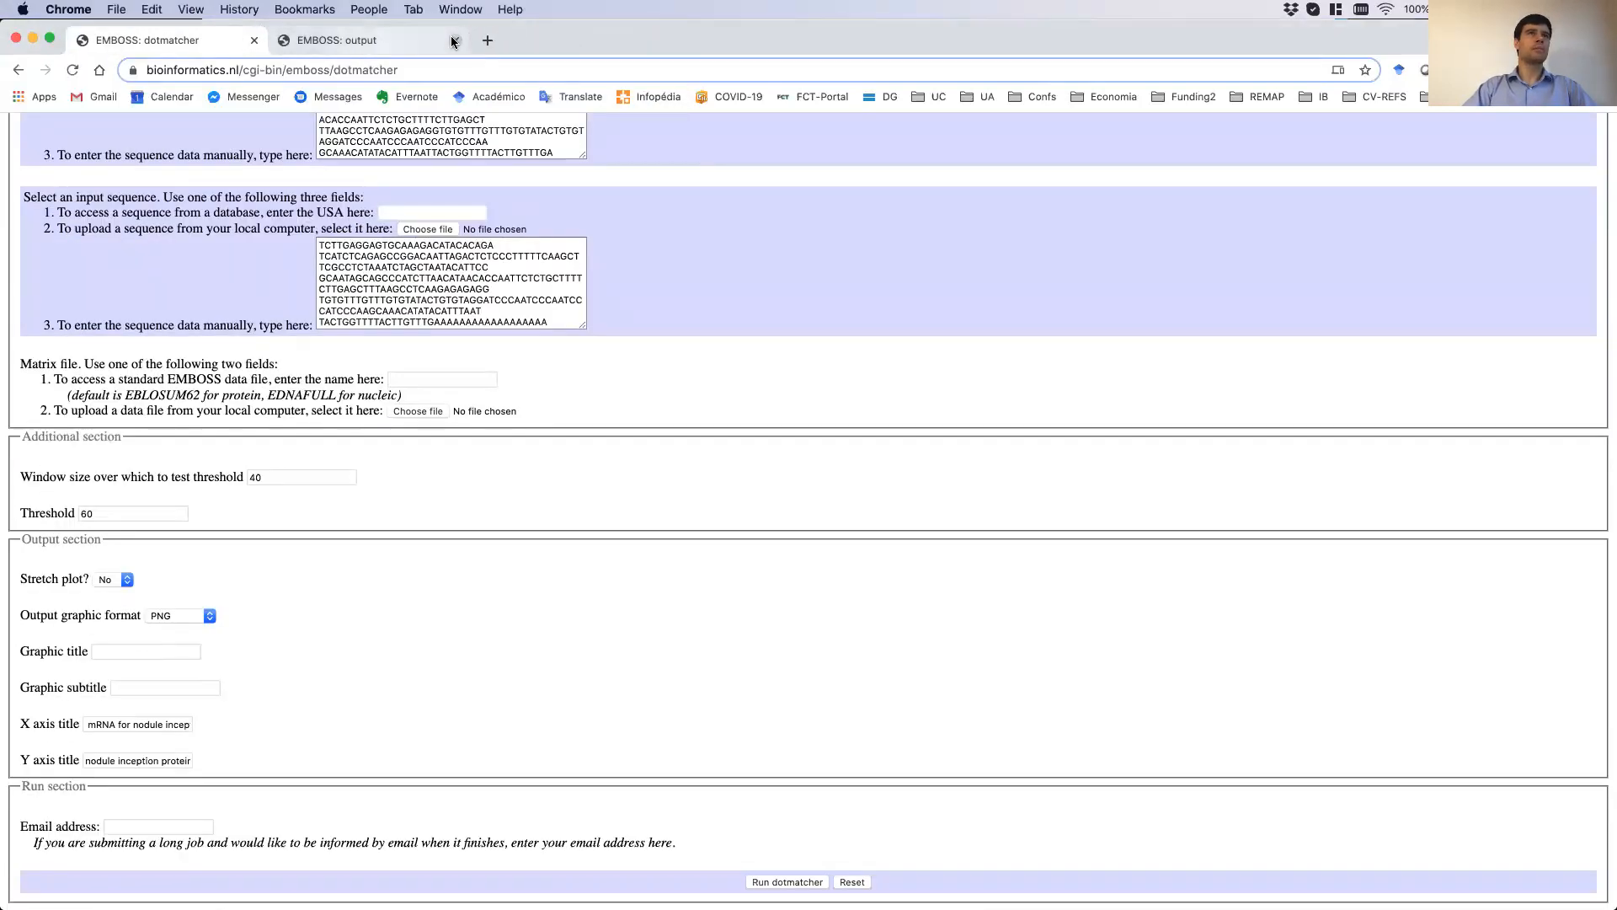
click(454, 40)
Examine both nucleotide input sequences and the X and Y axis titles set for the nodule inception protein comparison.
scroll(502, 409, up, 2)
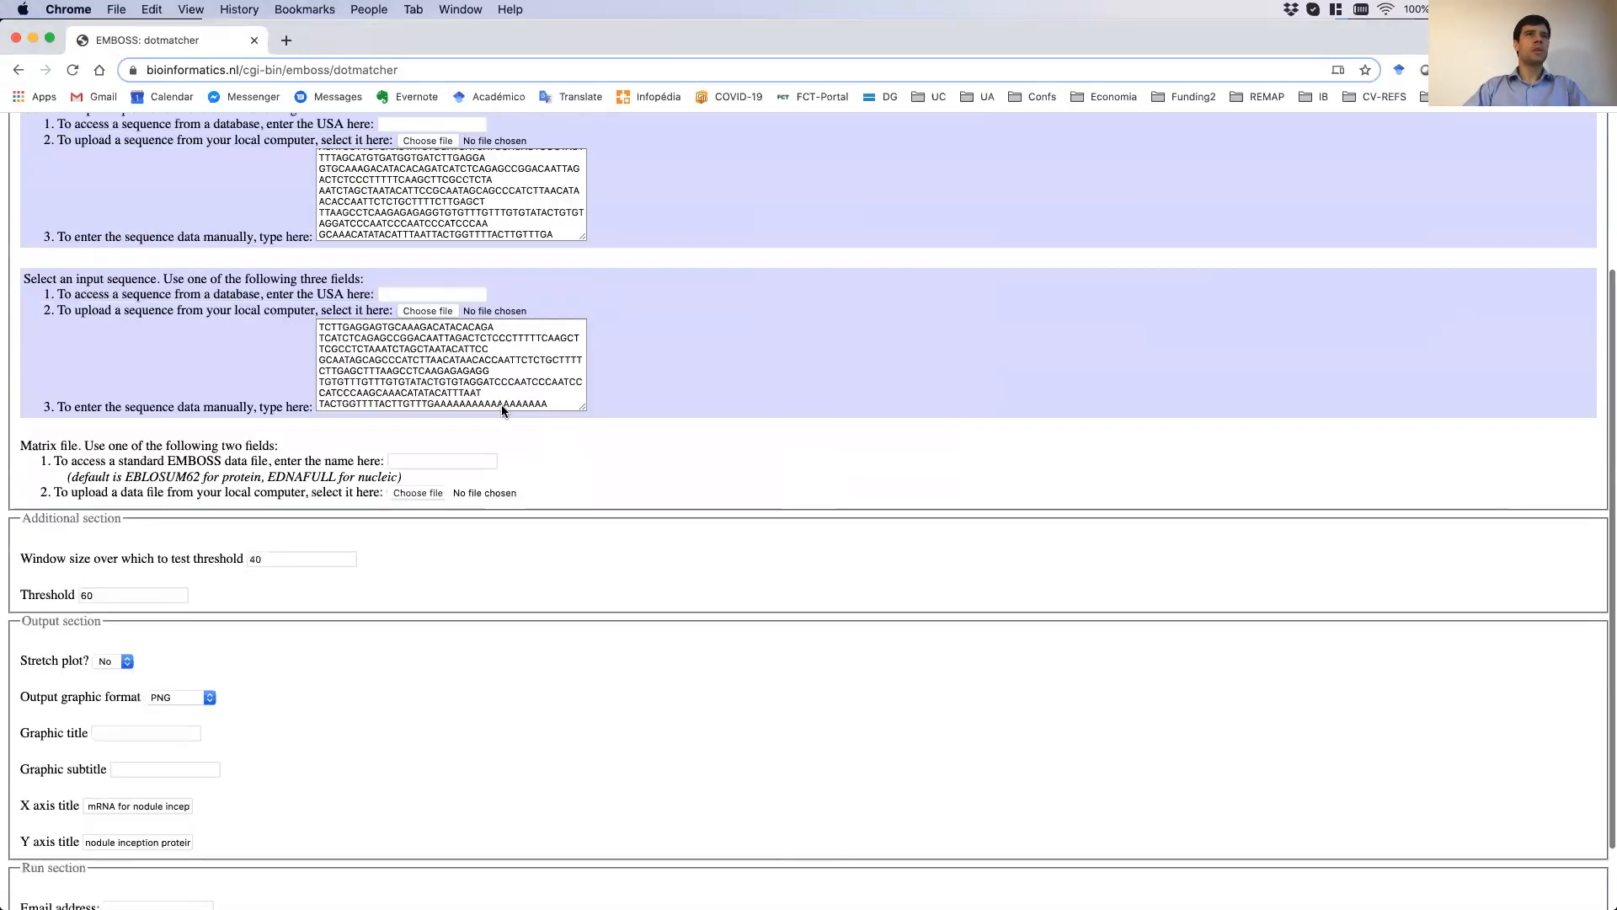
scroll(503, 405, up, 1)
click(453, 243)
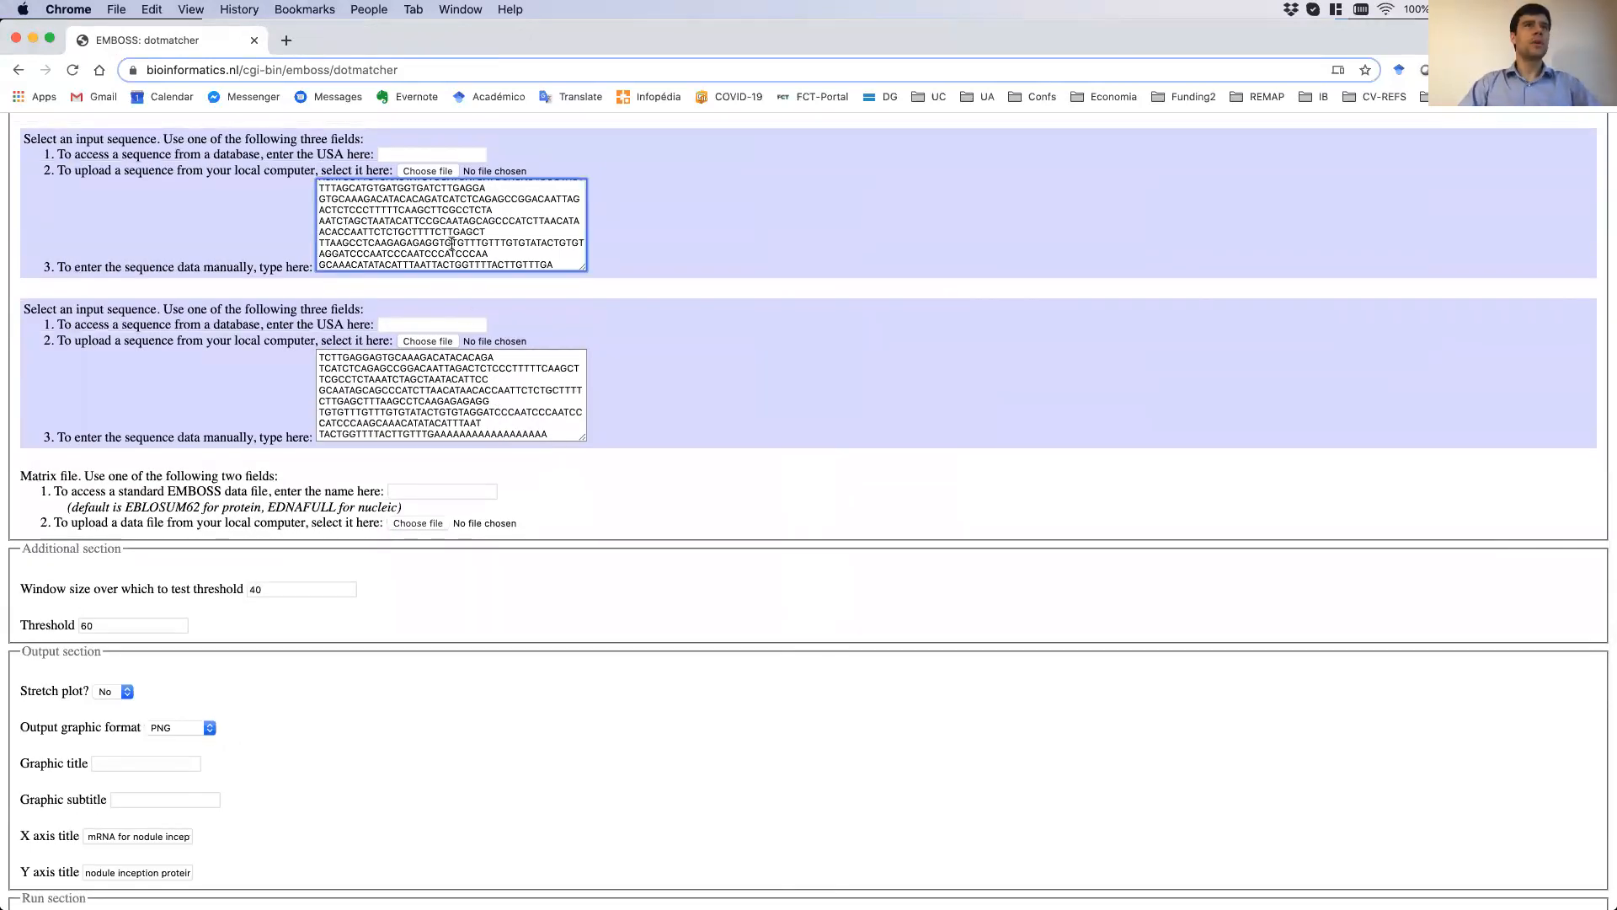
drag(453, 243, 310, 206)
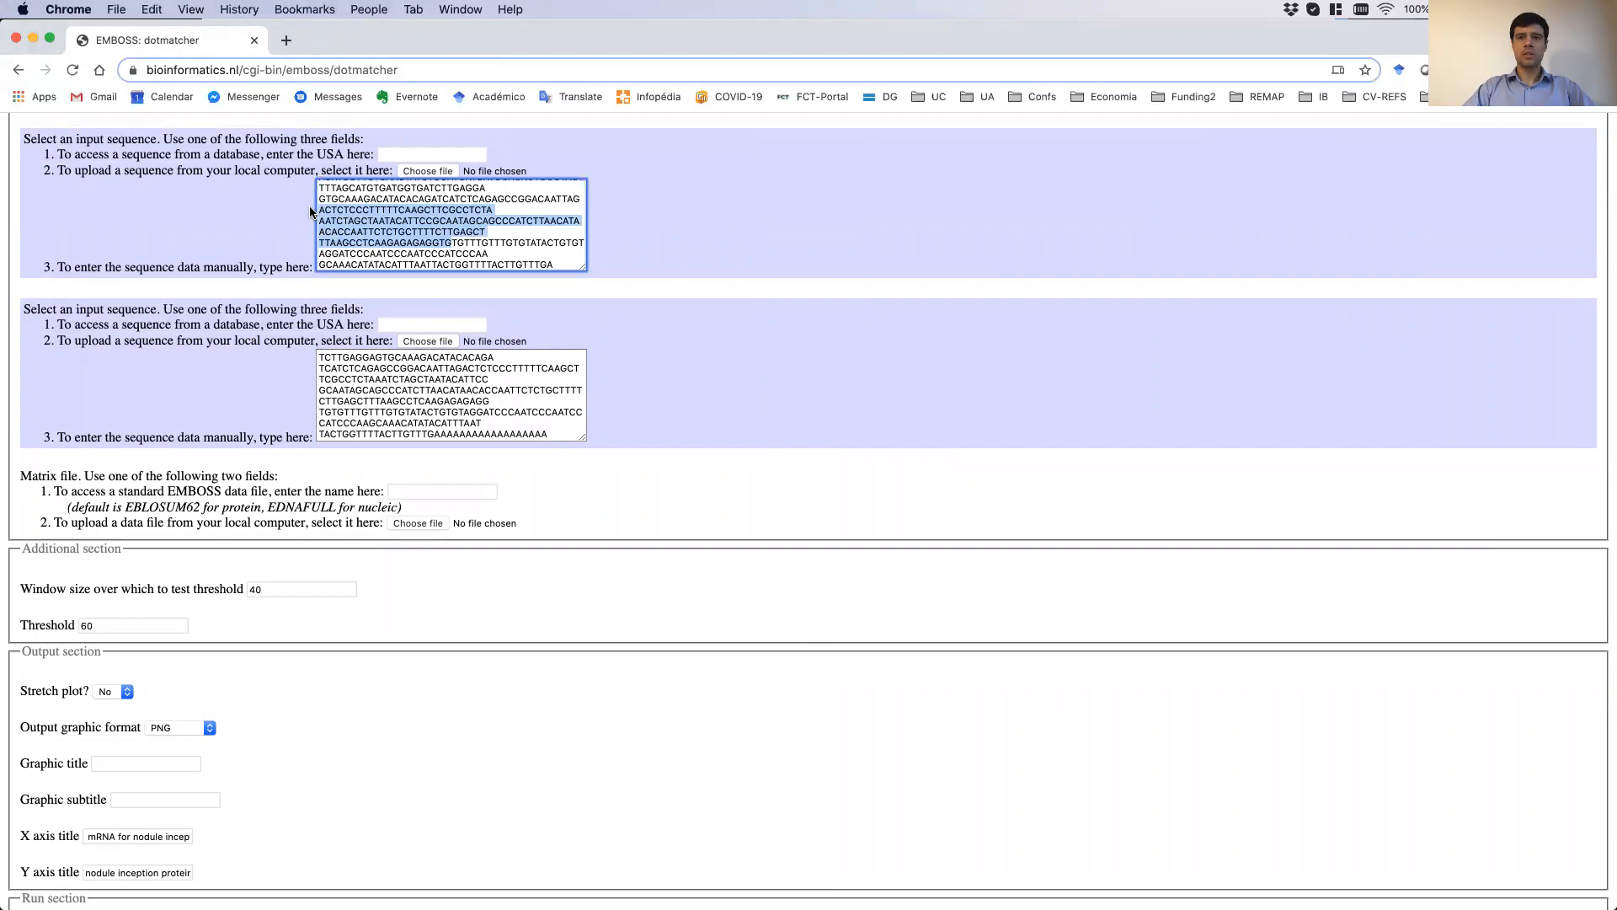
scroll(403, 229, up, 1)
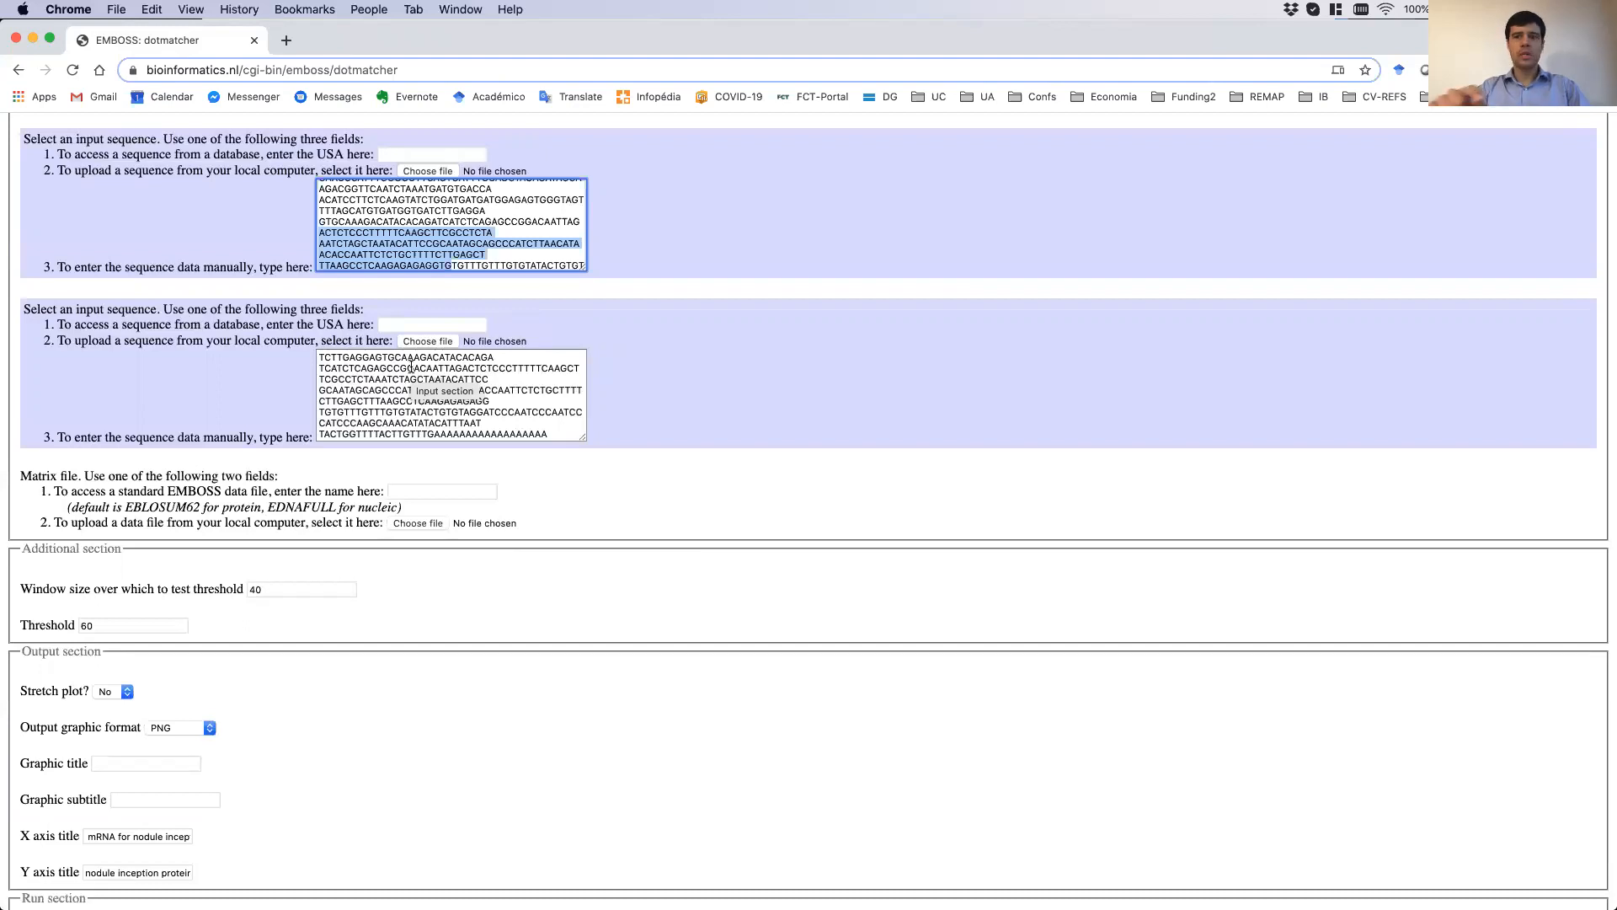
scroll(311, 631, down, 3)
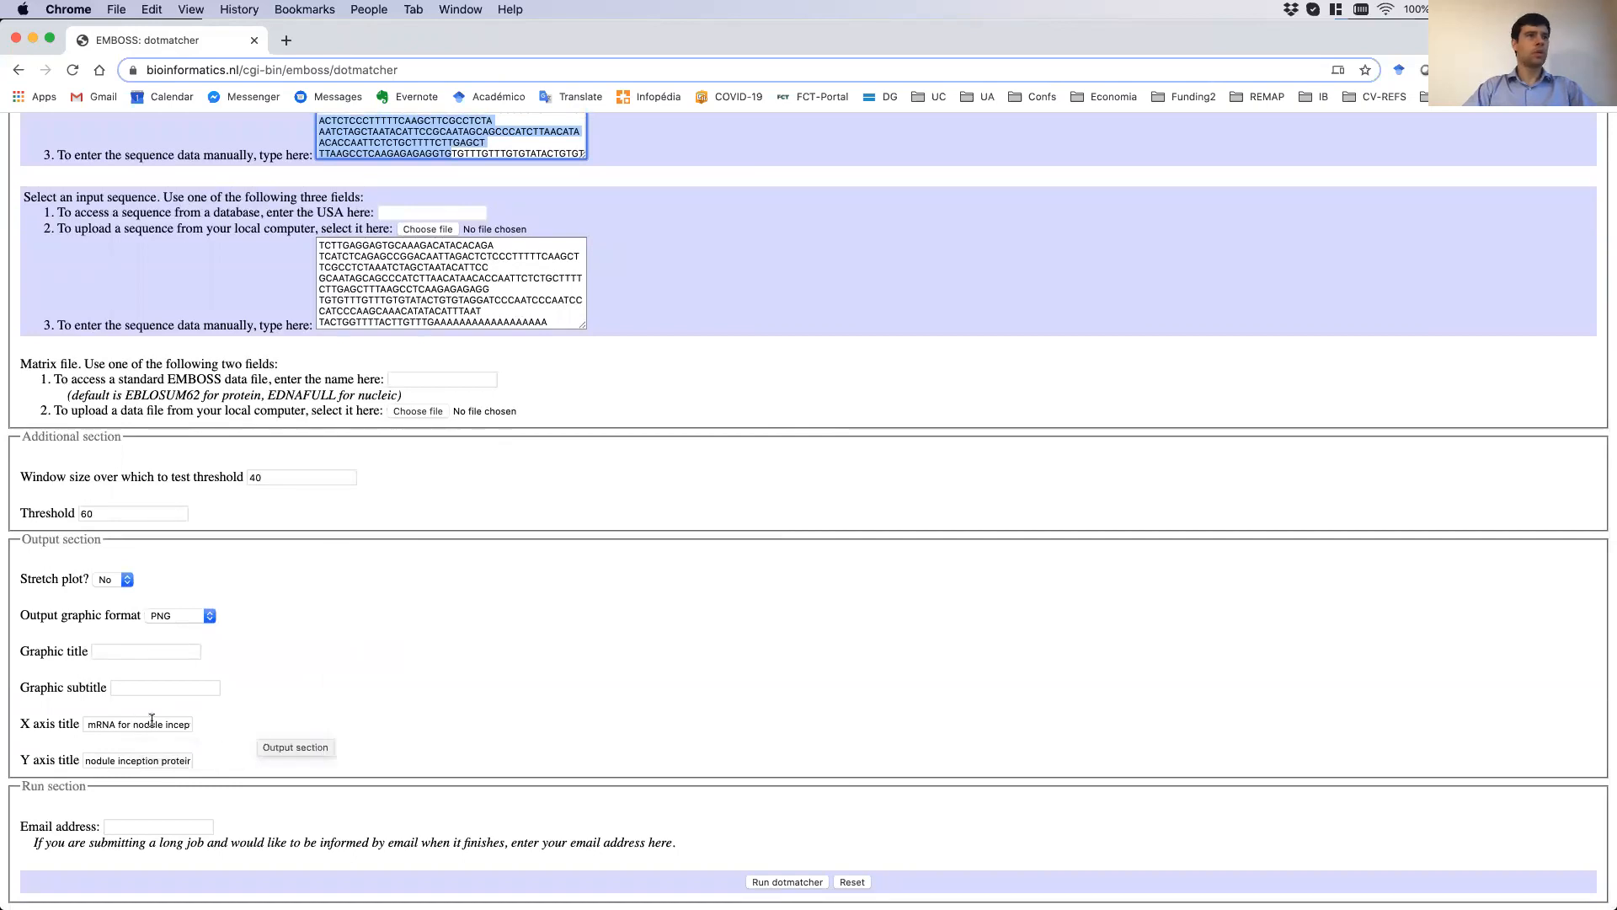
drag(86, 725, 205, 728)
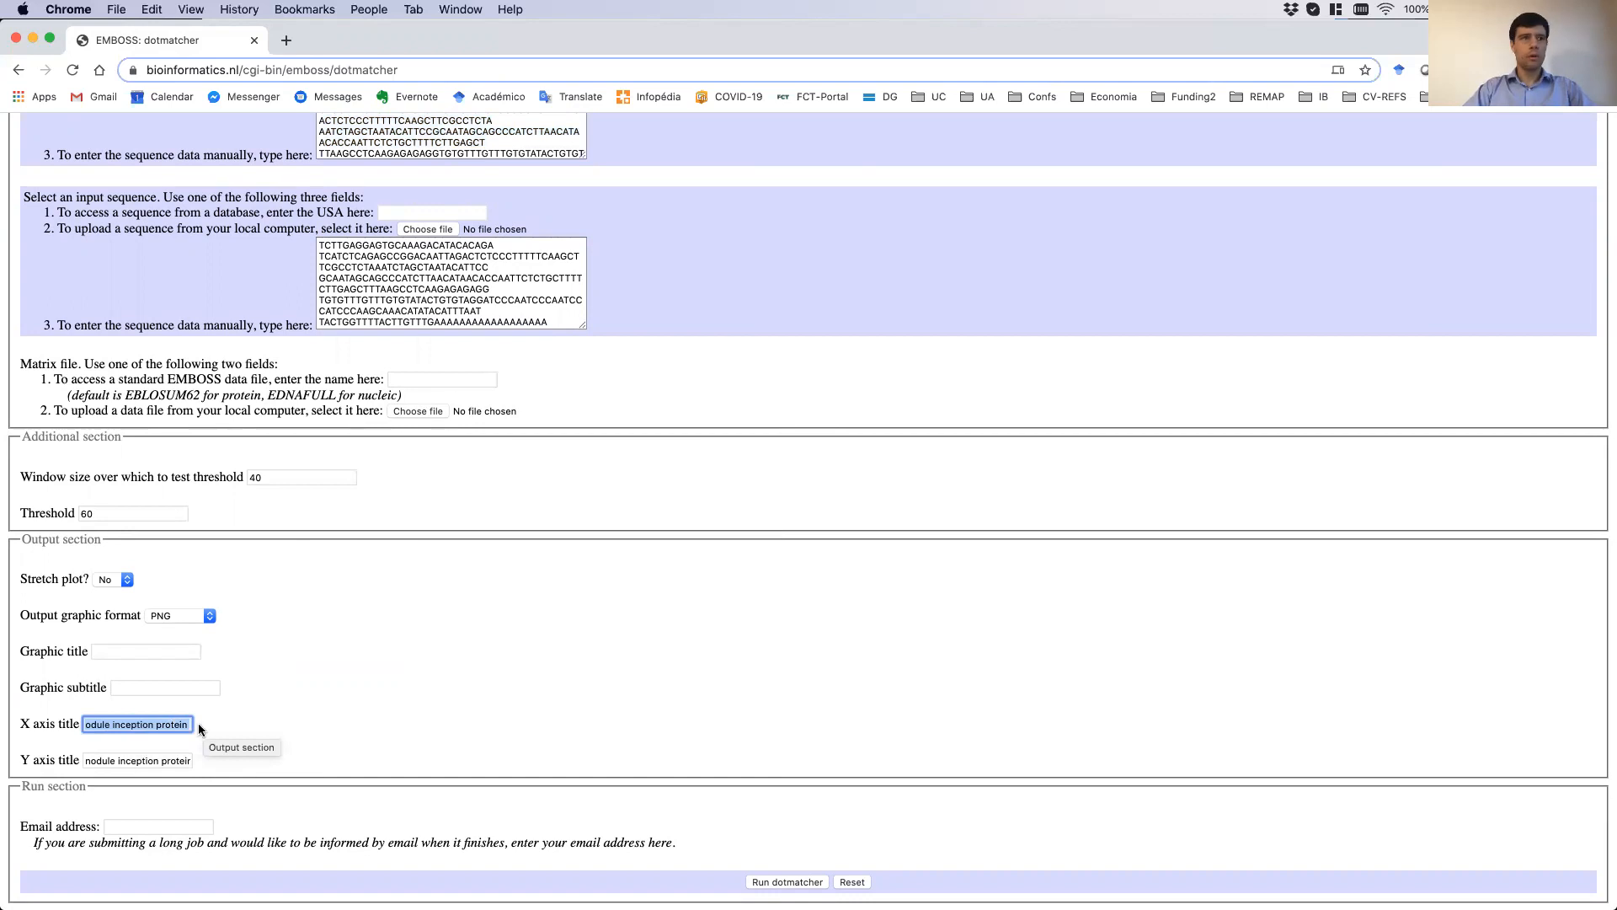
click(91, 762)
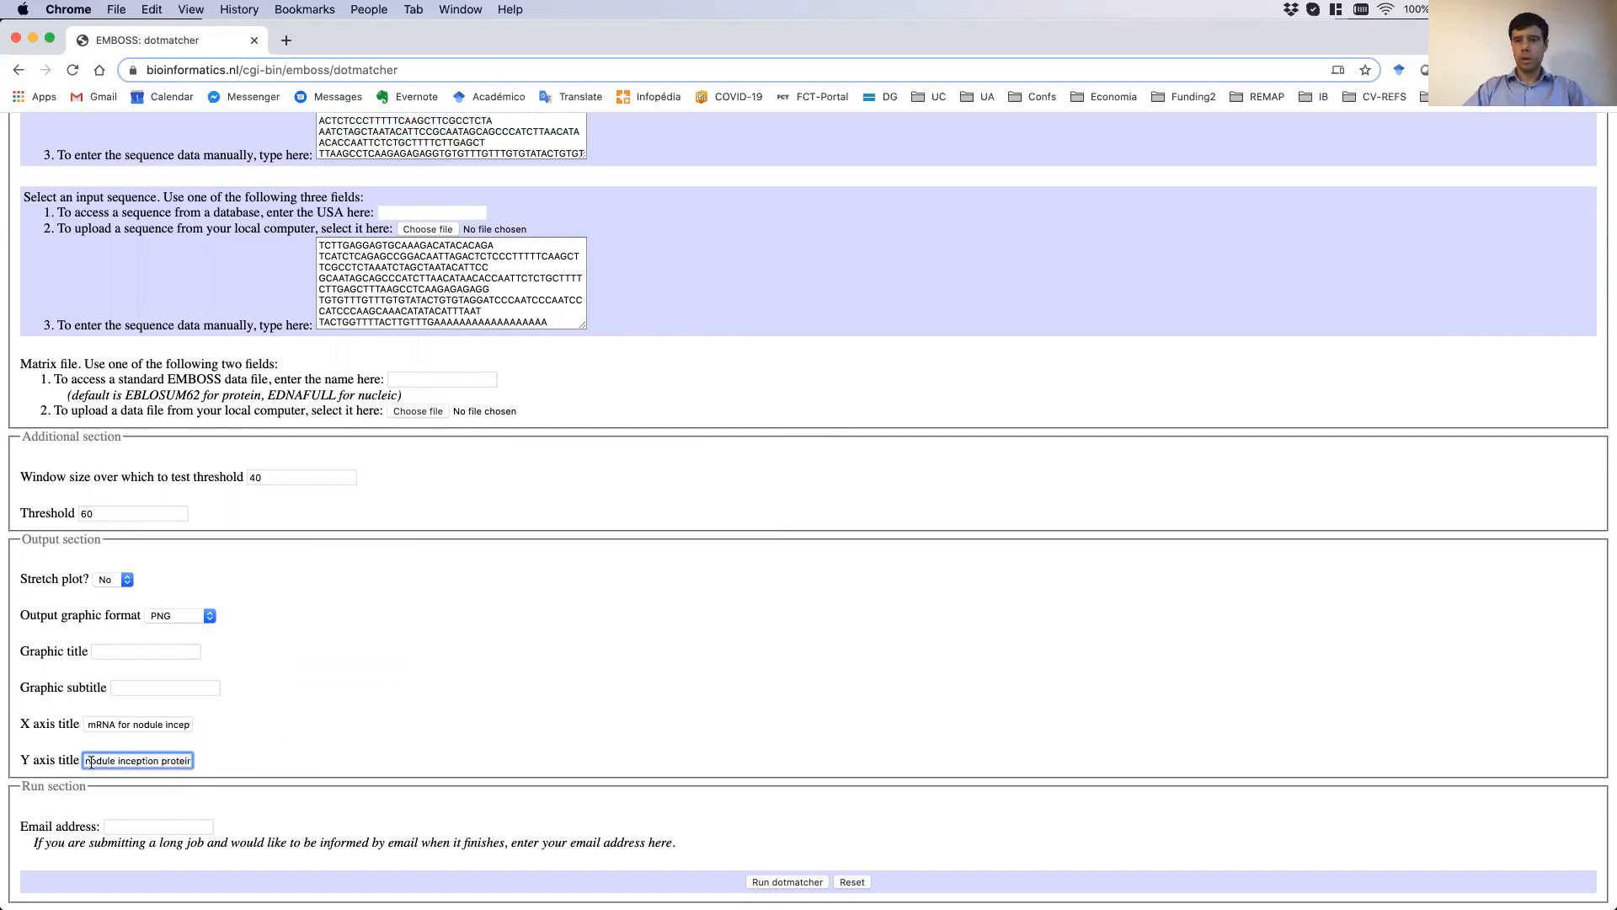
drag(80, 763, 130, 763)
click(130, 762)
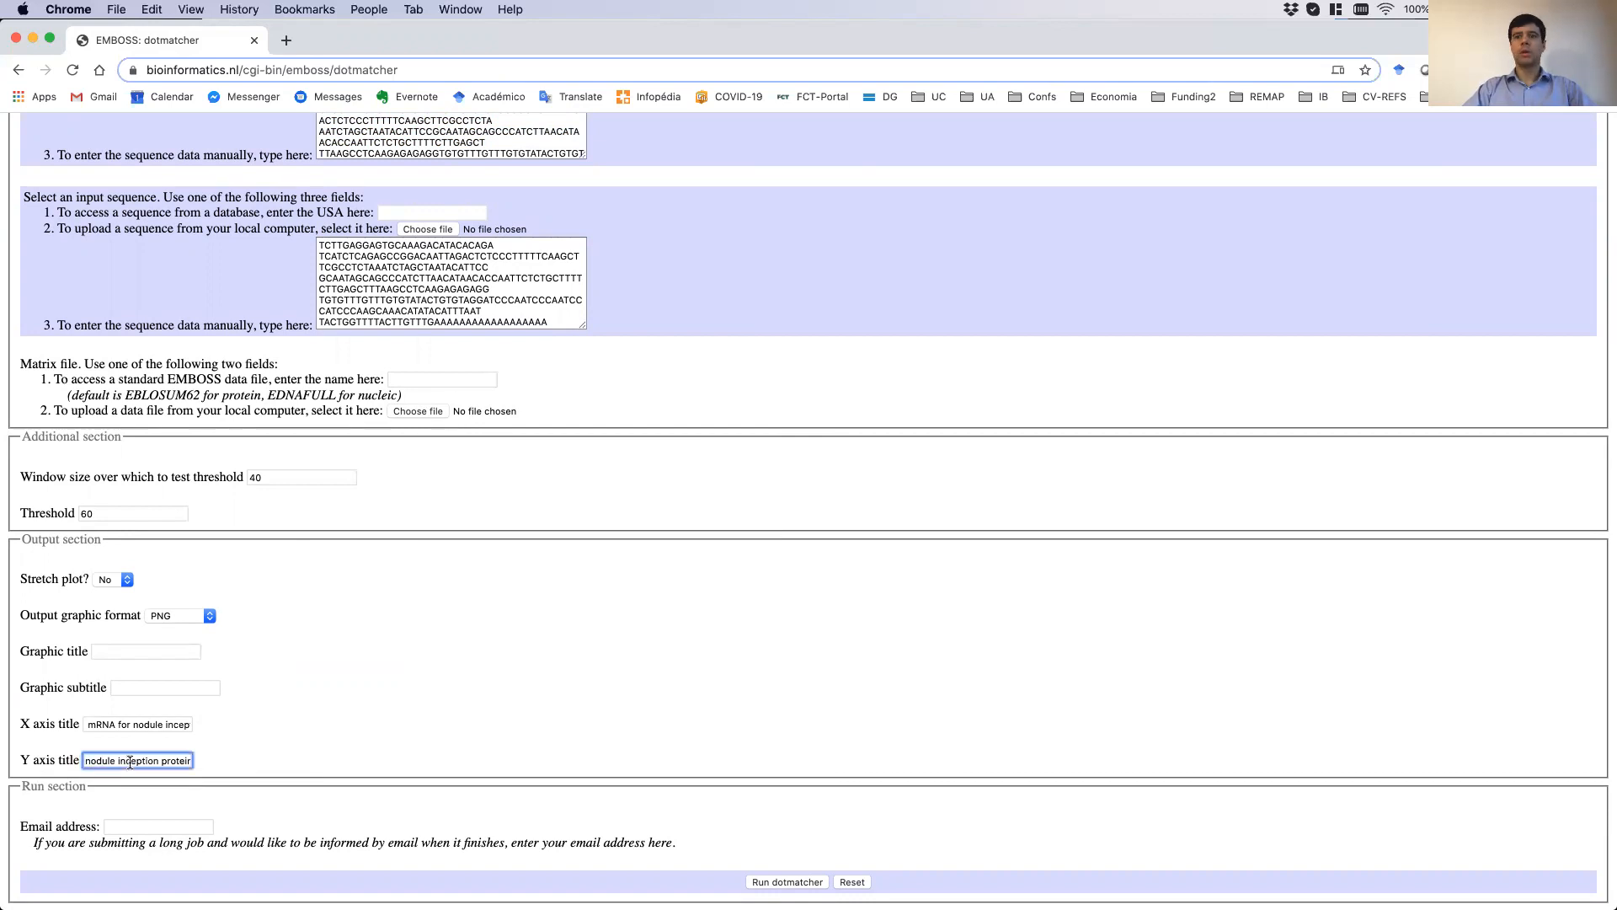
triple_click(96, 756)
click(514, 672)
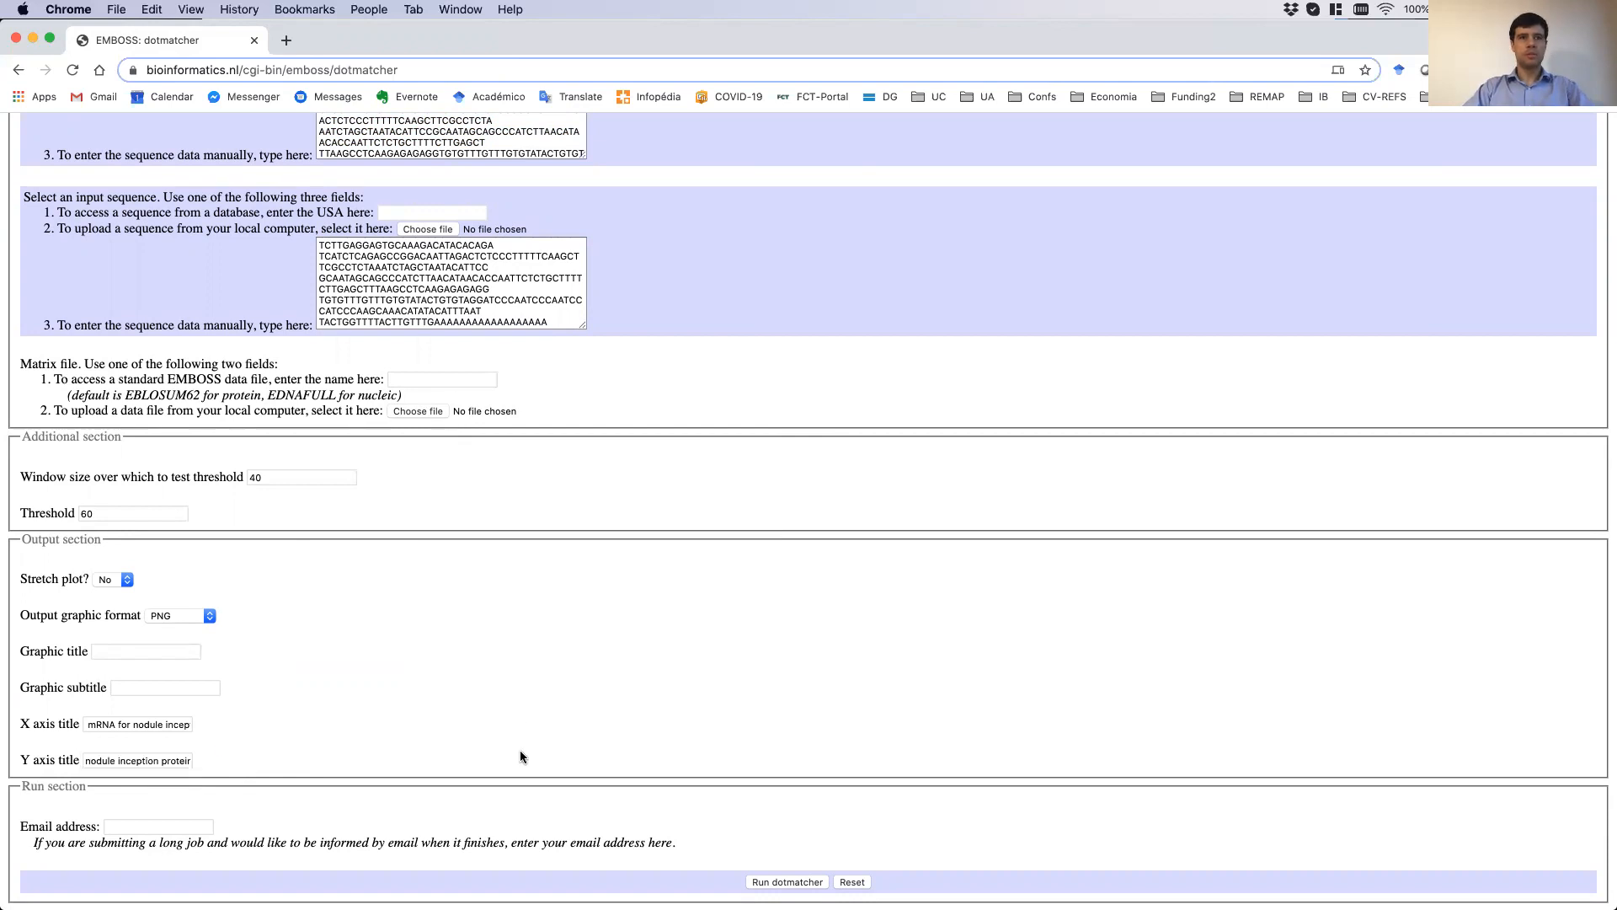
Run dotmatcher on the nodule inception sequences with window size 40 and threshold 60, and open the resulting plot.
click(784, 885)
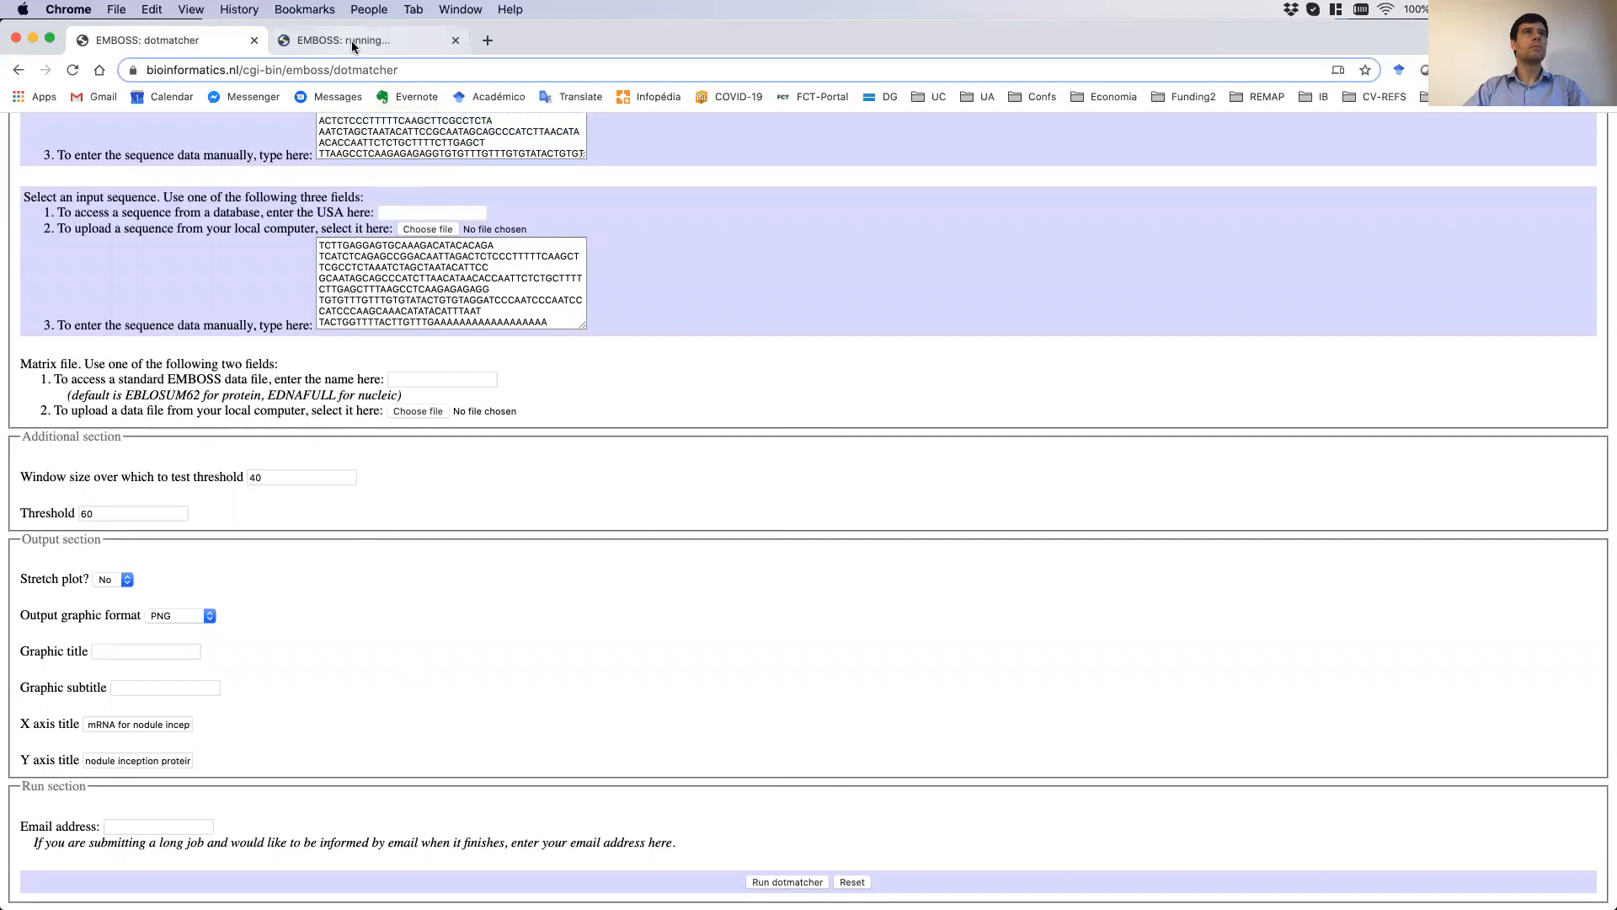
click(352, 46)
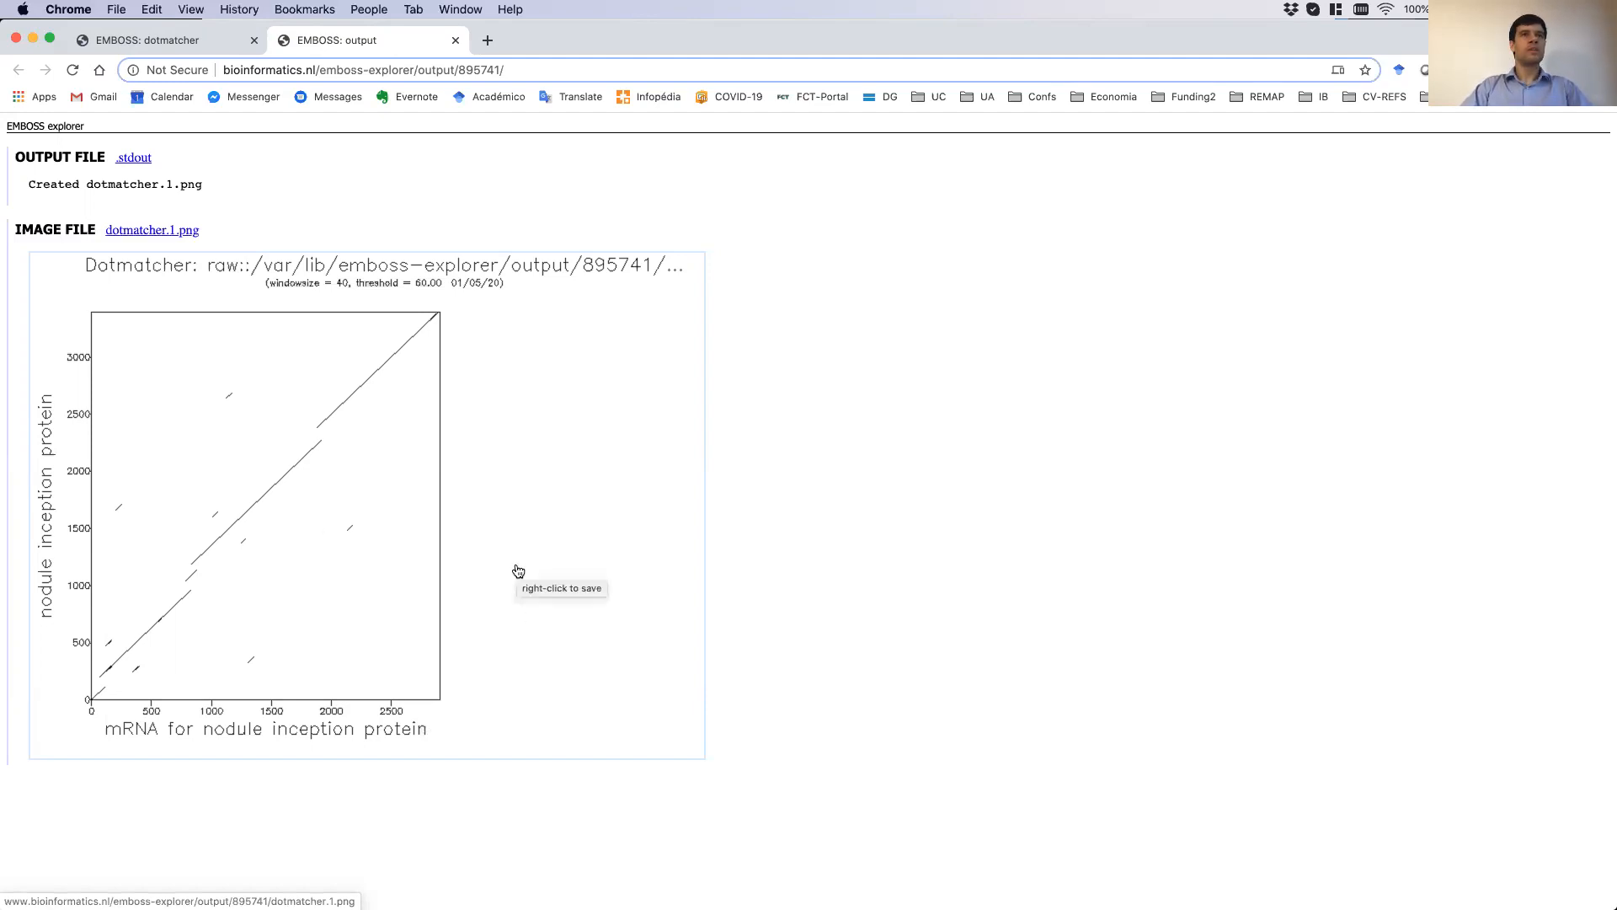
Switch to the slide presentation and advance from the Examples slide to "Dotplot. Other examples".
key(ctrl+Up)
click(452, 562)
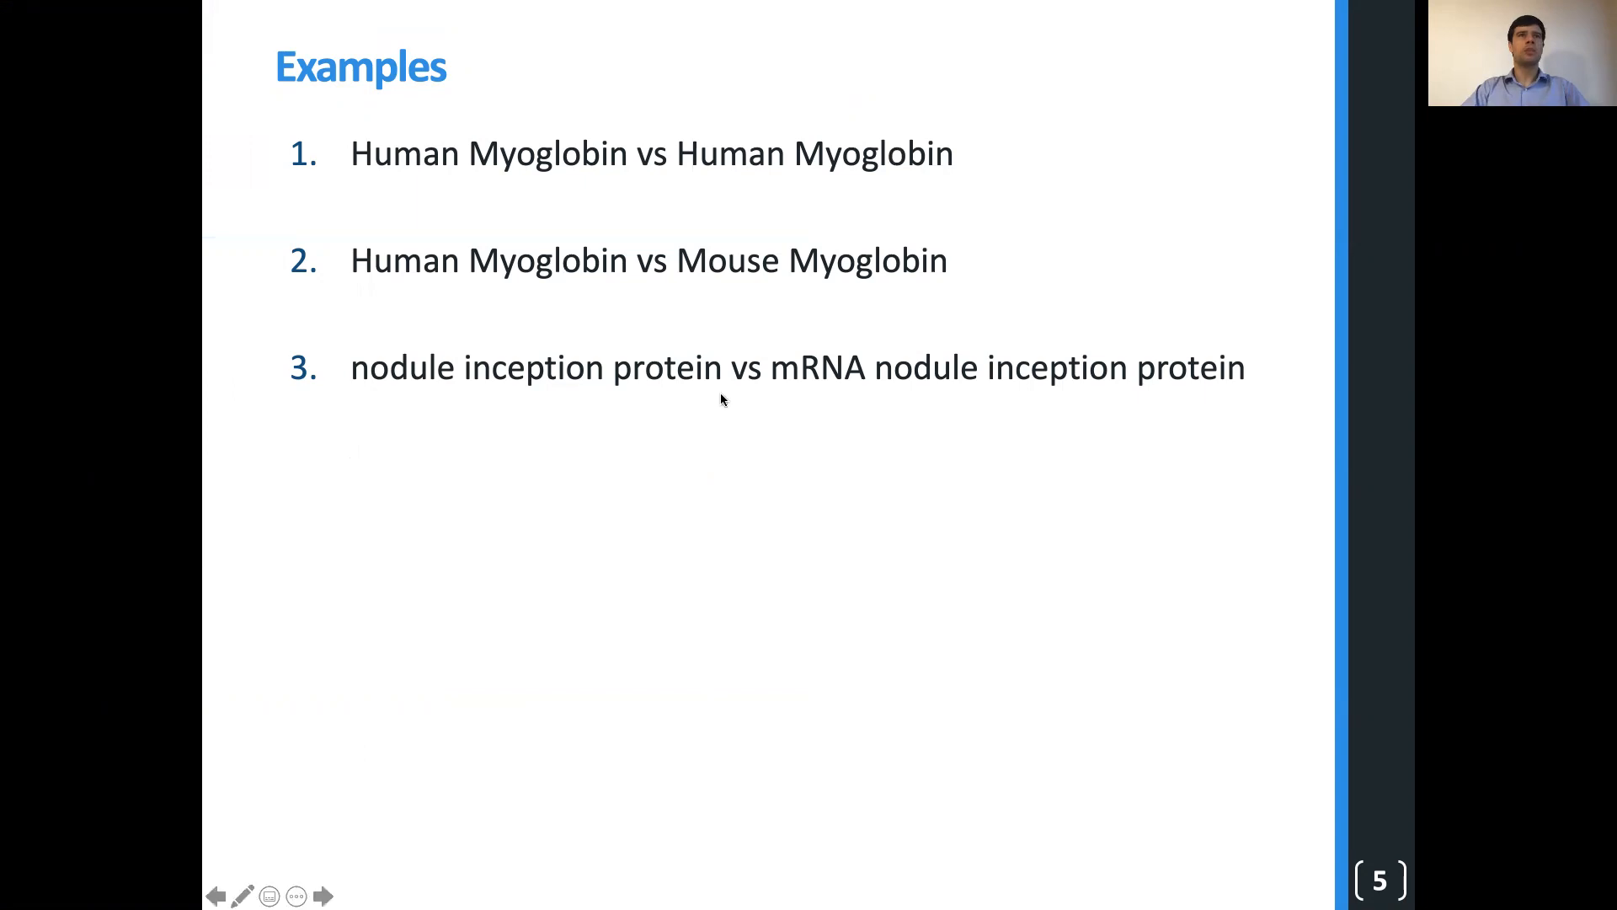
click(814, 377)
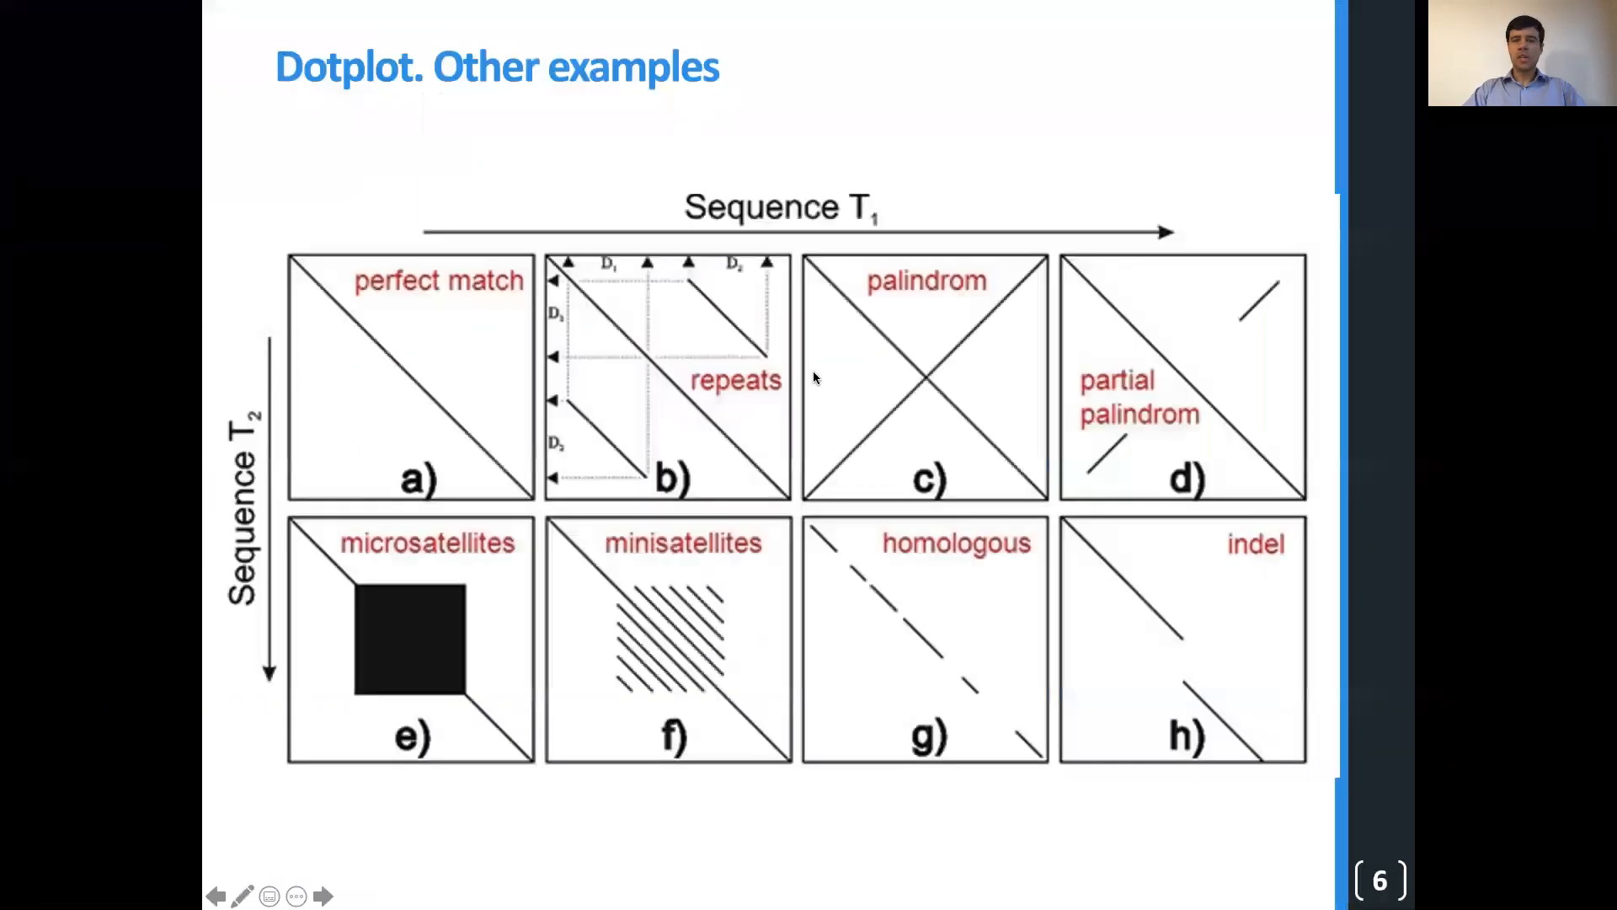